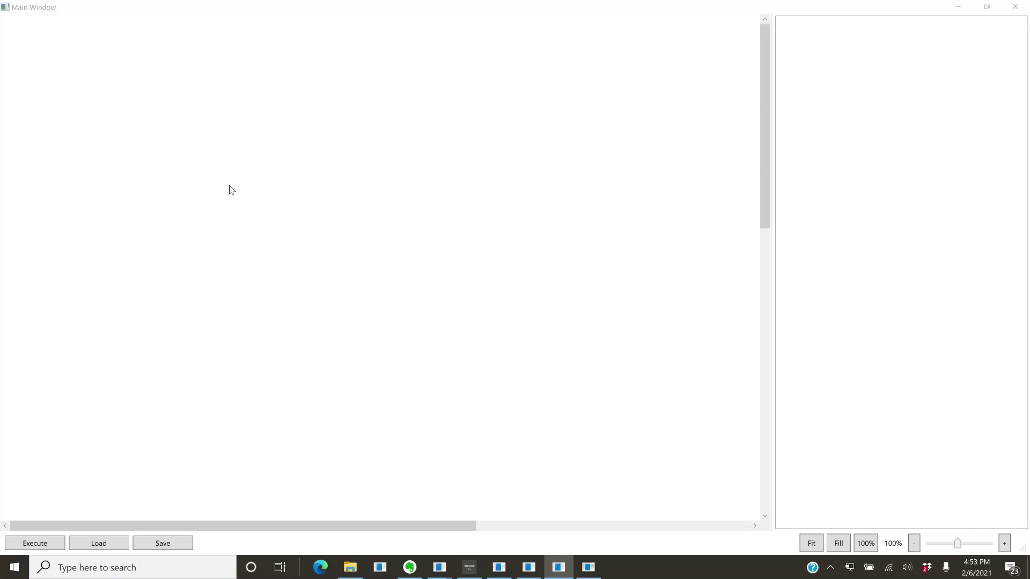
- Add a six-sided Number Die node and shift it slightly right on the canvas
right_click(140, 98)
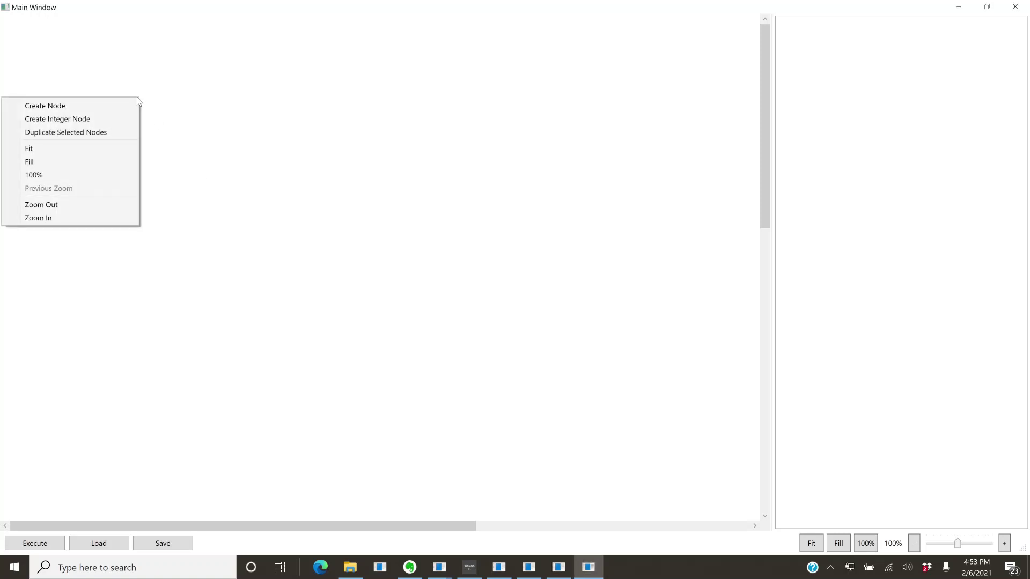
left_click(100, 105)
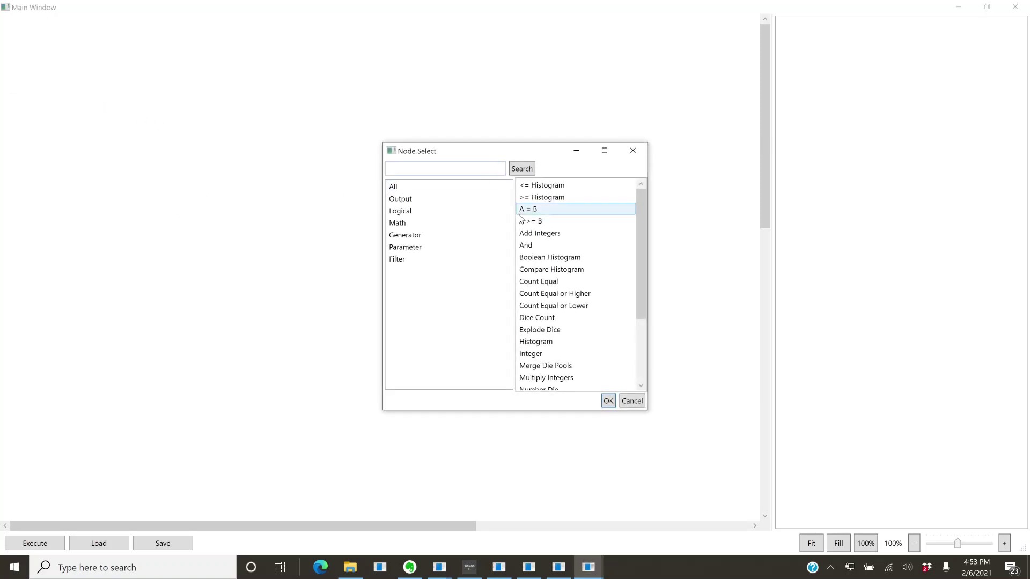
scroll(574, 332, "down", 3)
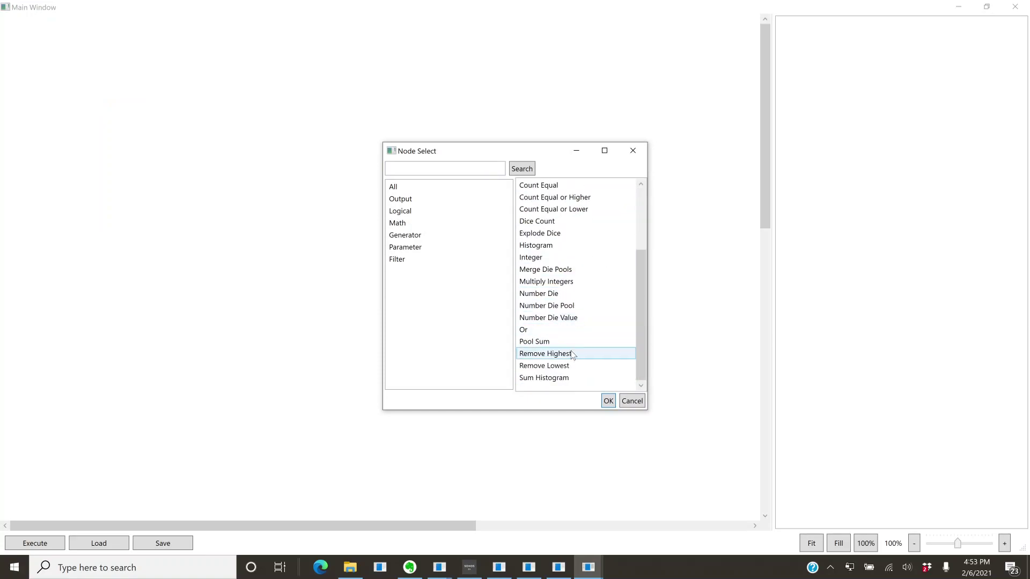
scroll(555, 382, "up", 3)
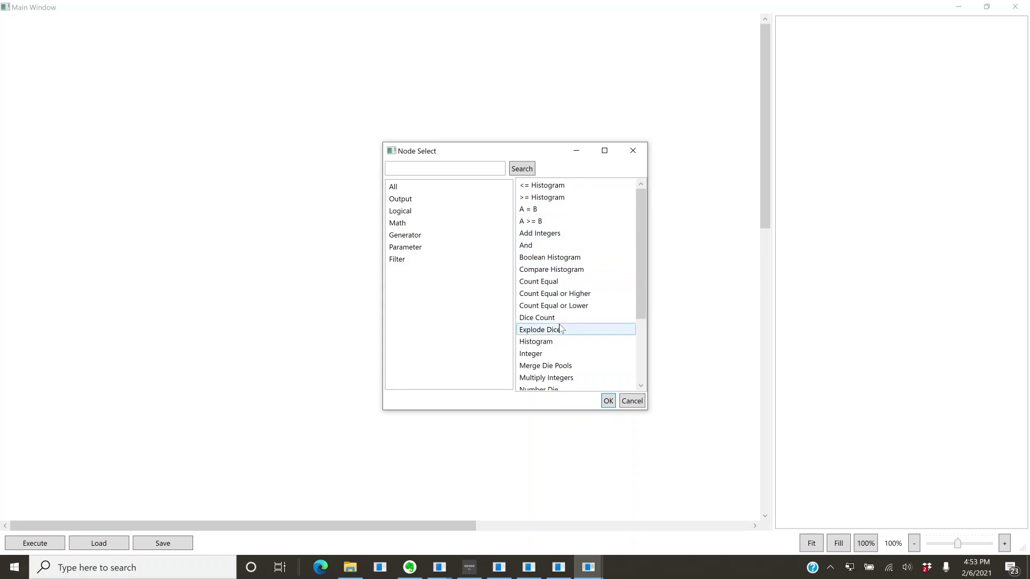
scroll(558, 330, "down", 1)
double_click(542, 354)
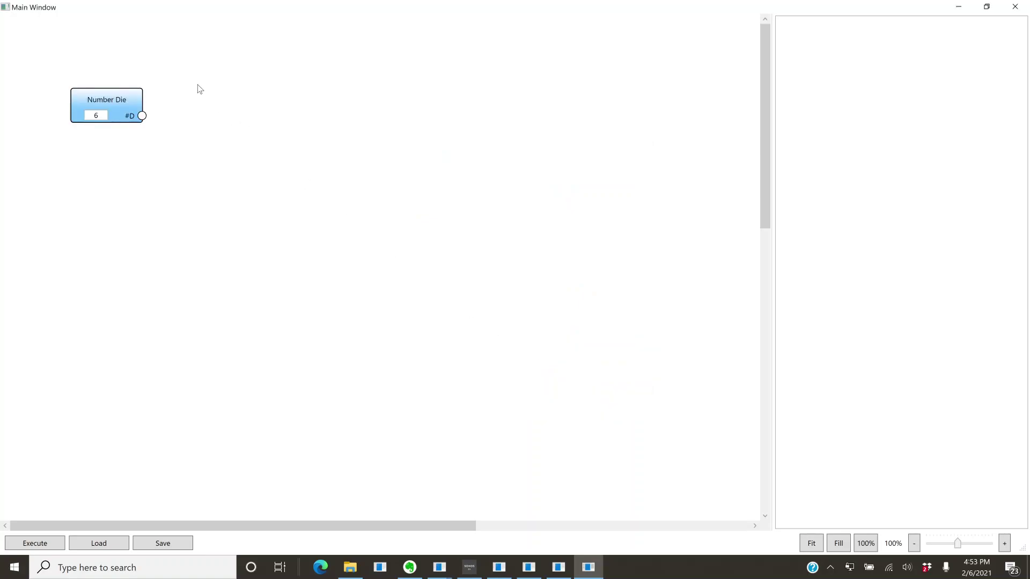
left_click_drag(90, 103, 119, 97)
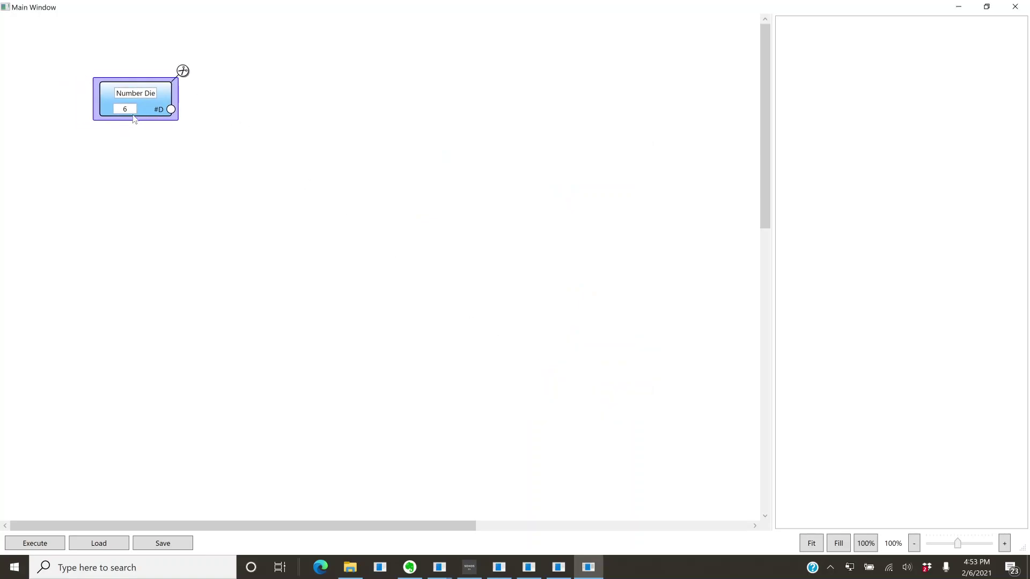
left_click(140, 135)
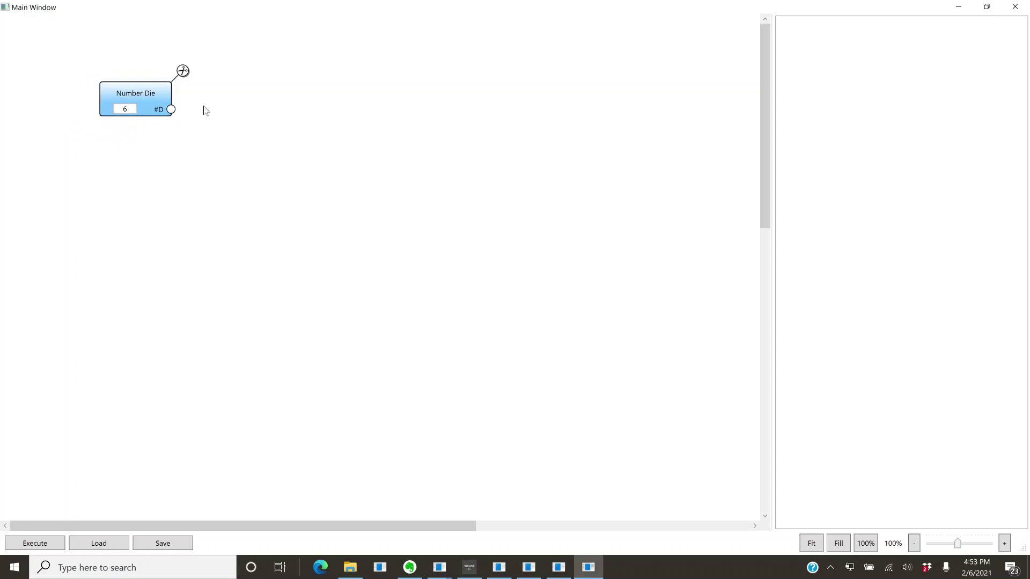
- Add a second six-sided Number Die node and place it below the first
right_click(138, 170)
left_click(176, 184)
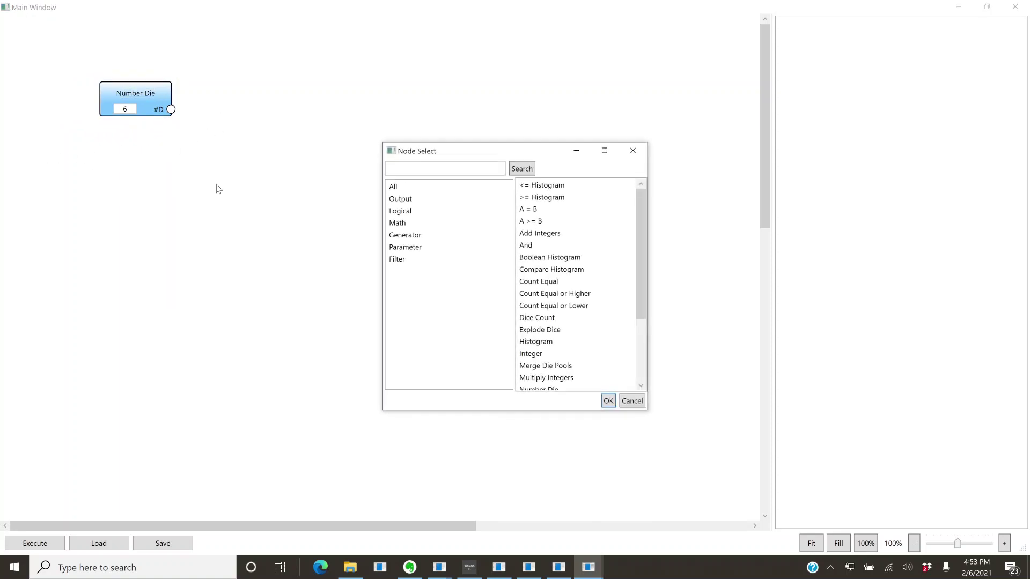
scroll(542, 348, "down", 2)
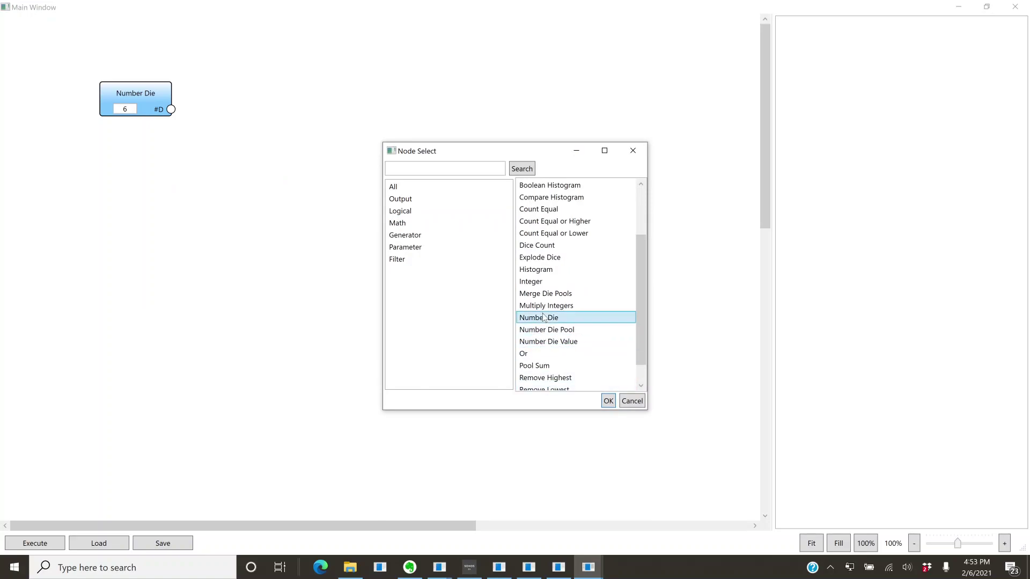
double_click(540, 317)
left_click(180, 171)
left_click_drag(180, 171, 133, 169)
left_click(288, 134)
- Add an Output > Compare Histogram node to the right of the two dice
right_click(267, 124)
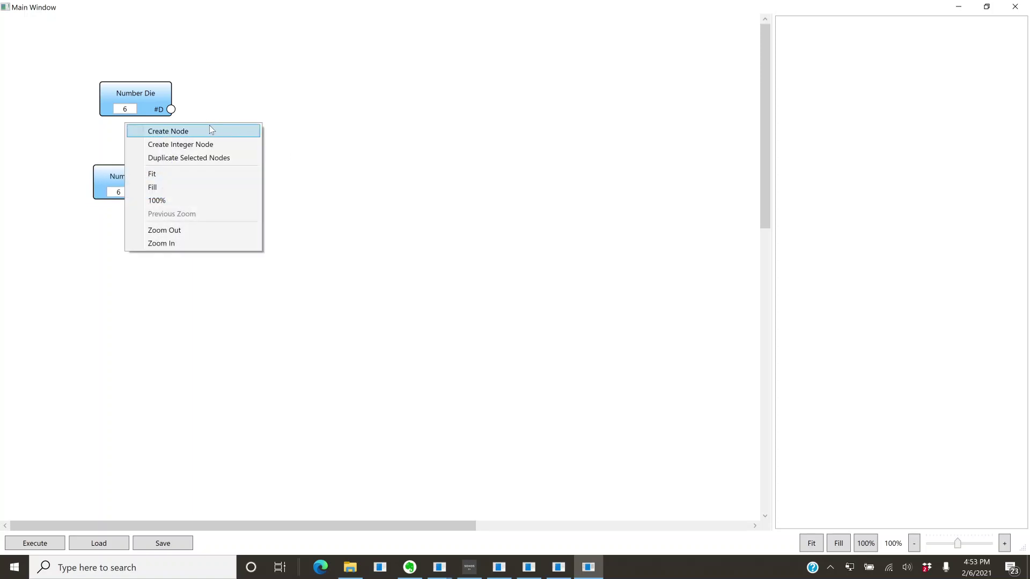
left_click(209, 130)
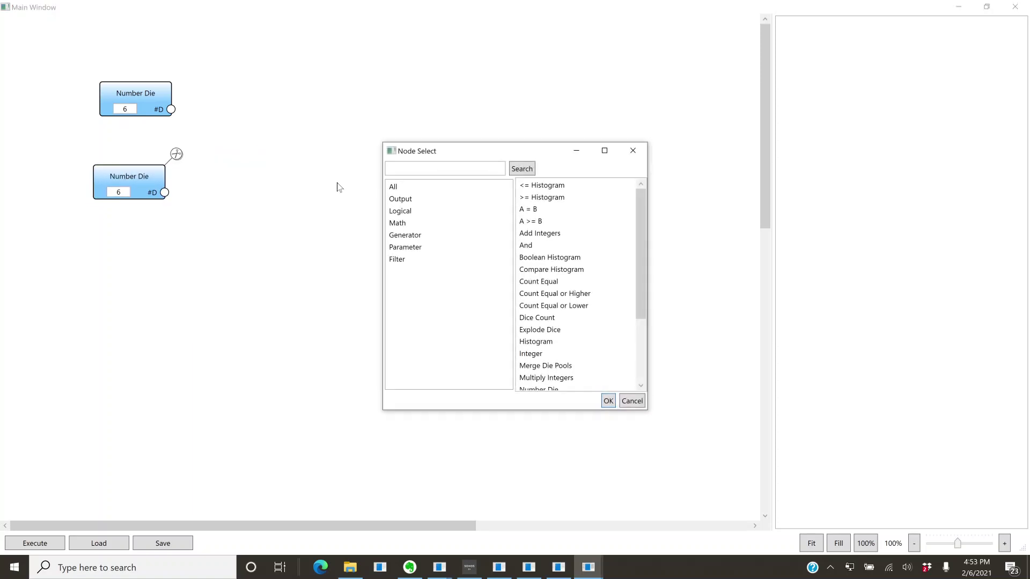
left_click(408, 199)
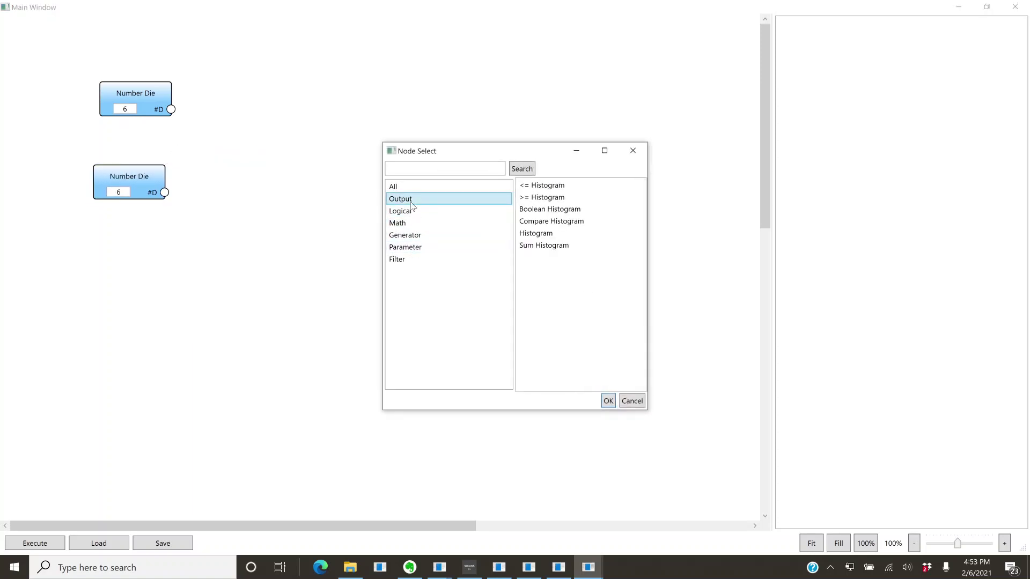
left_click(547, 221)
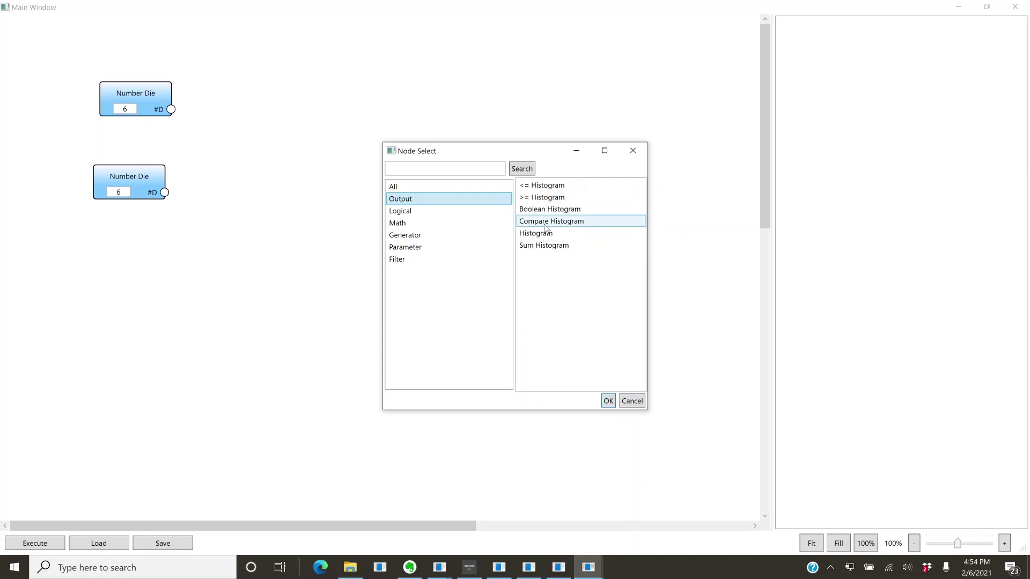
left_click(607, 401)
left_click_drag(207, 118, 292, 114)
left_click(261, 213)
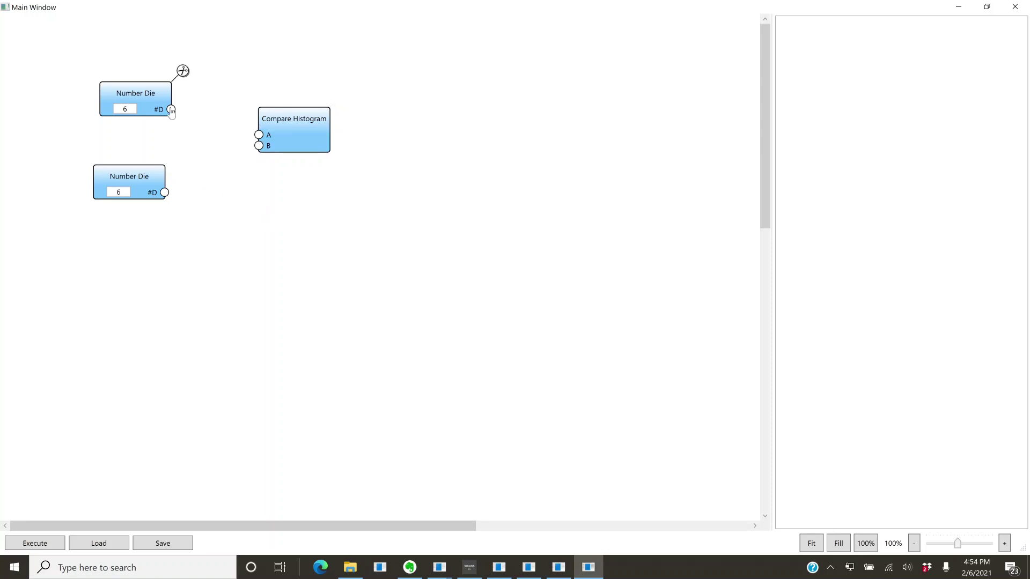
- Wire the upper Number Die into input A and the lower one into input B
left_click_drag(171, 110, 260, 134)
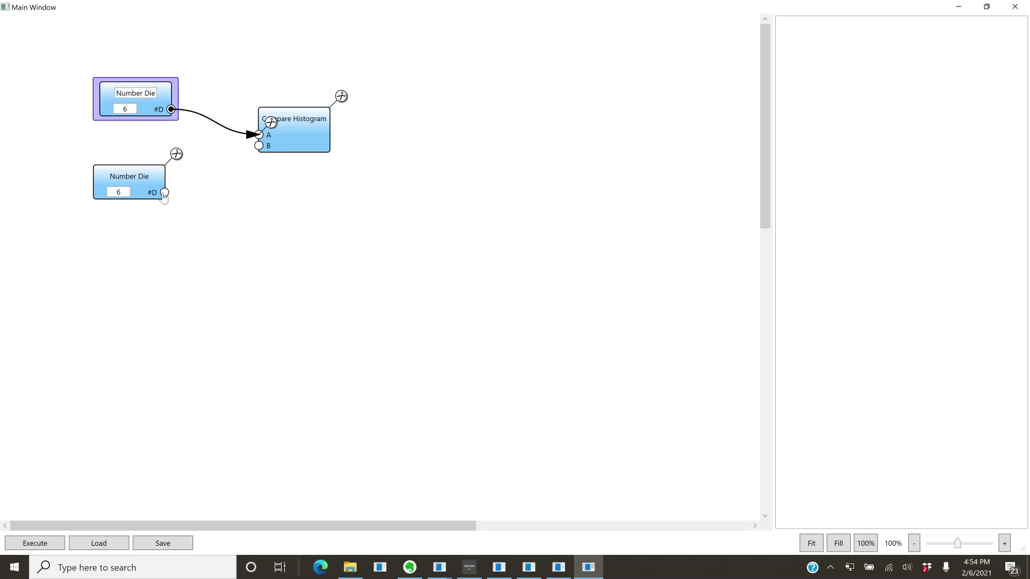
left_click_drag(164, 193, 260, 151)
left_click_drag(310, 124, 286, 131)
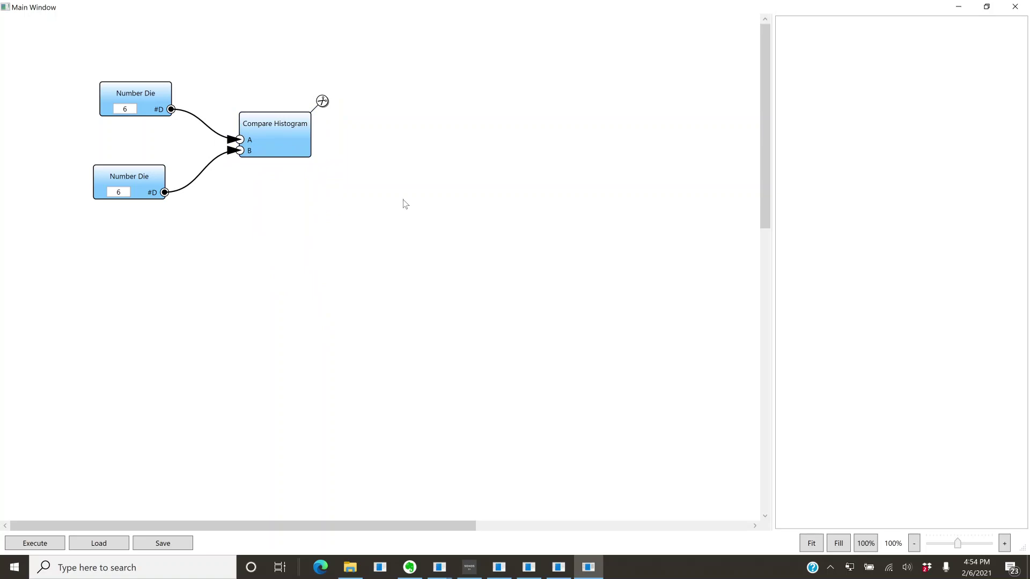
- Execute the graph and read the chart: A and B about 41 each, Tie 16
left_click(36, 544)
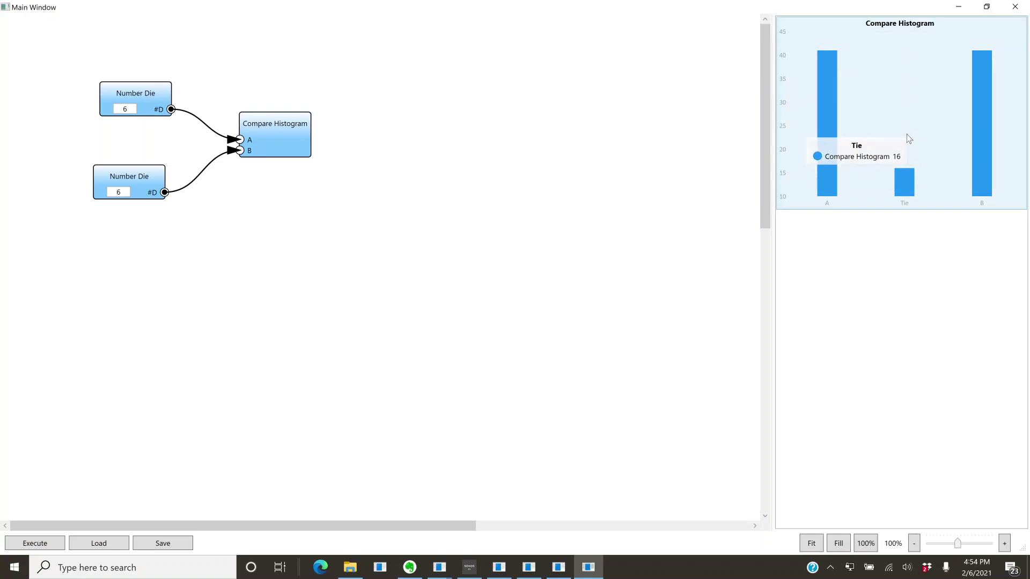
mouse_move(820, 100)
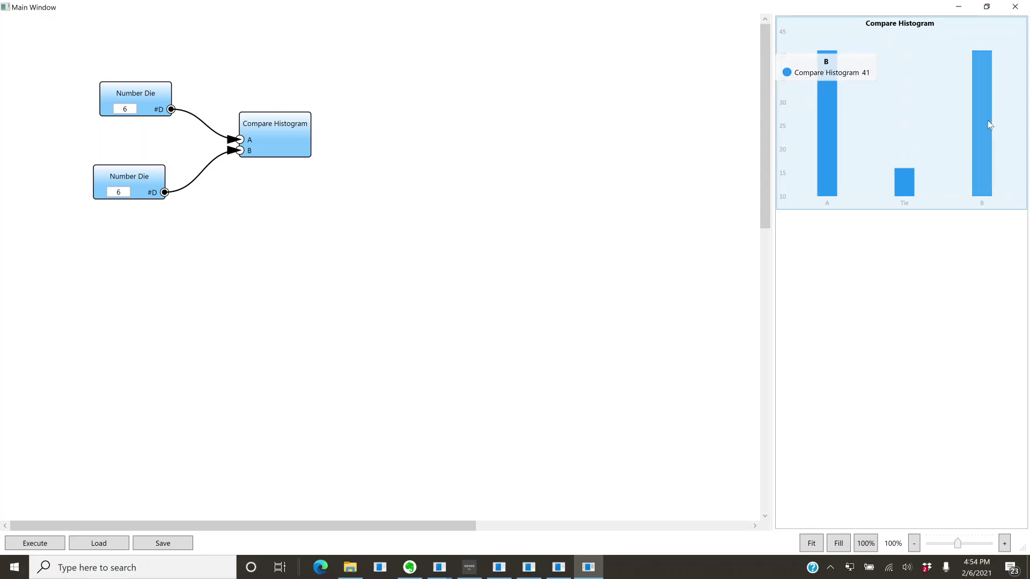
mouse_move(911, 183)
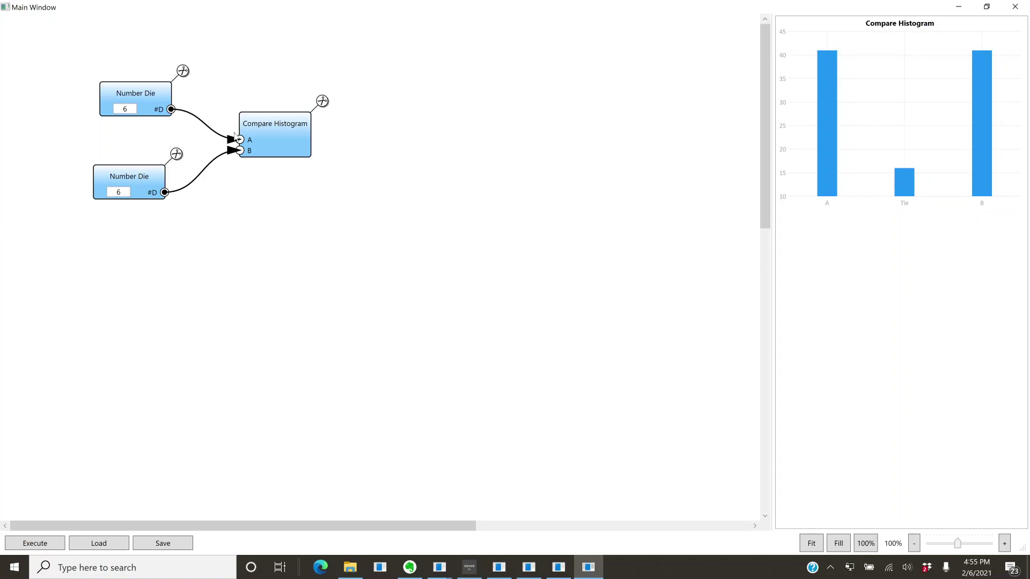
left_click(287, 153)
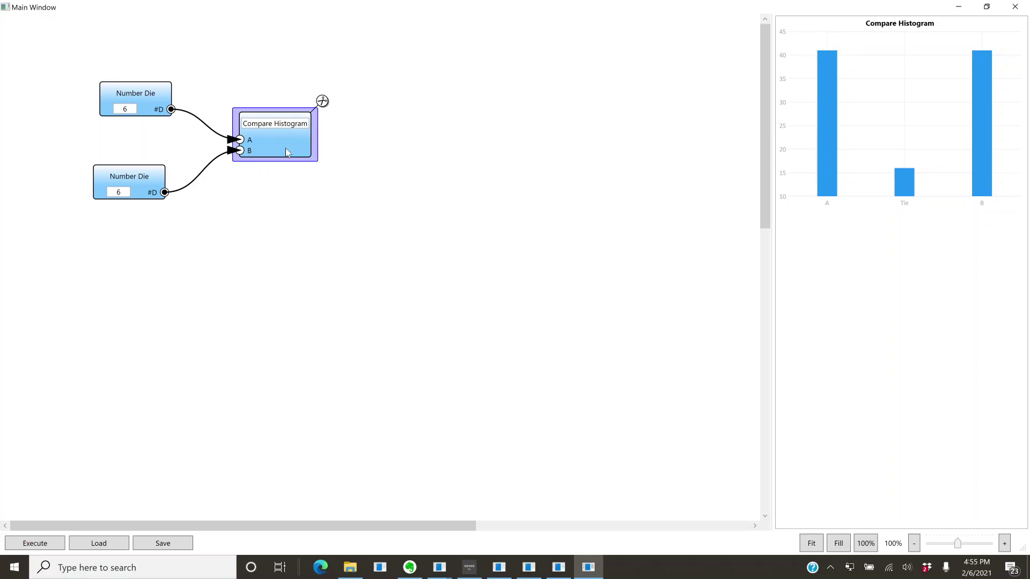
- Delete the Compare Histogram node and the lower Number Die
key("Delete")
left_click(164, 171)
key("Delete")
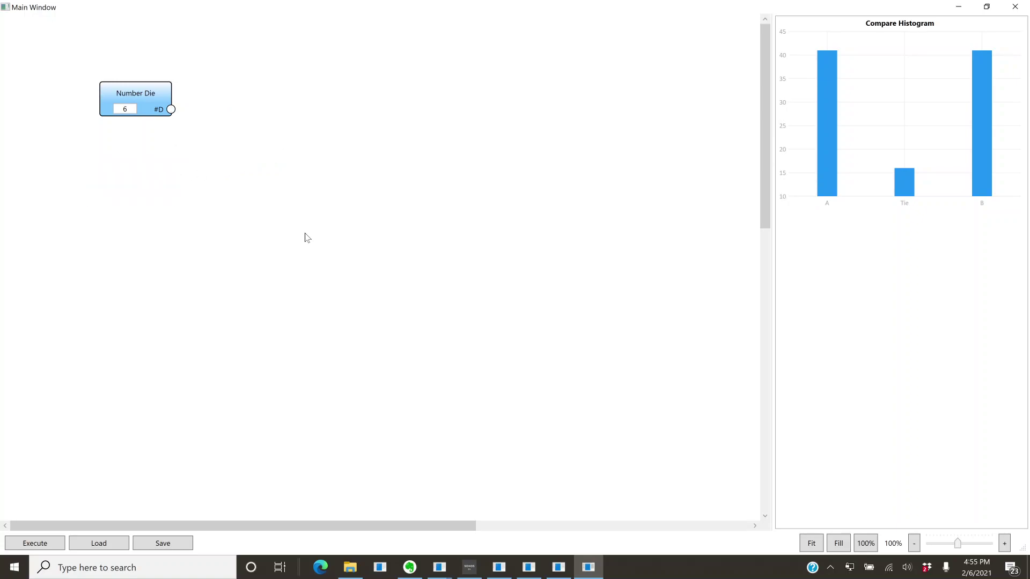
- Add a Number Die Pool beside the Number Die, wired into its #D input
right_click(260, 149)
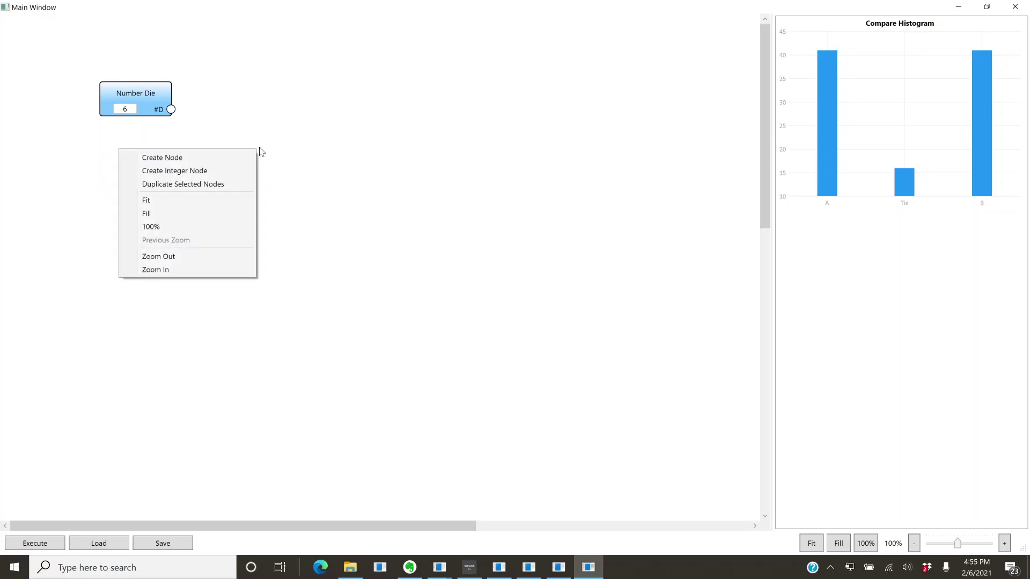
left_click(199, 156)
scroll(582, 322, "down", 3)
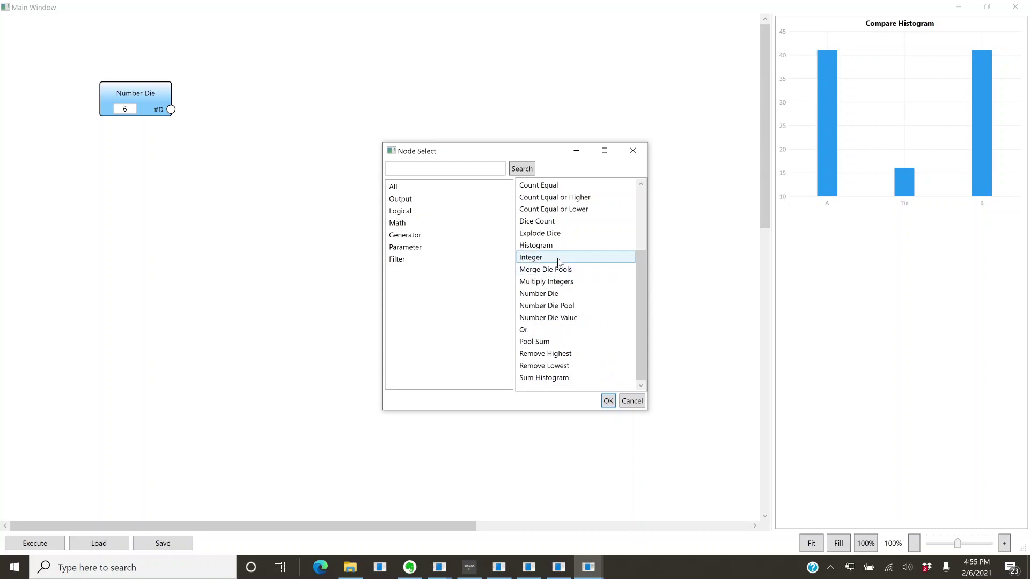
double_click(557, 306)
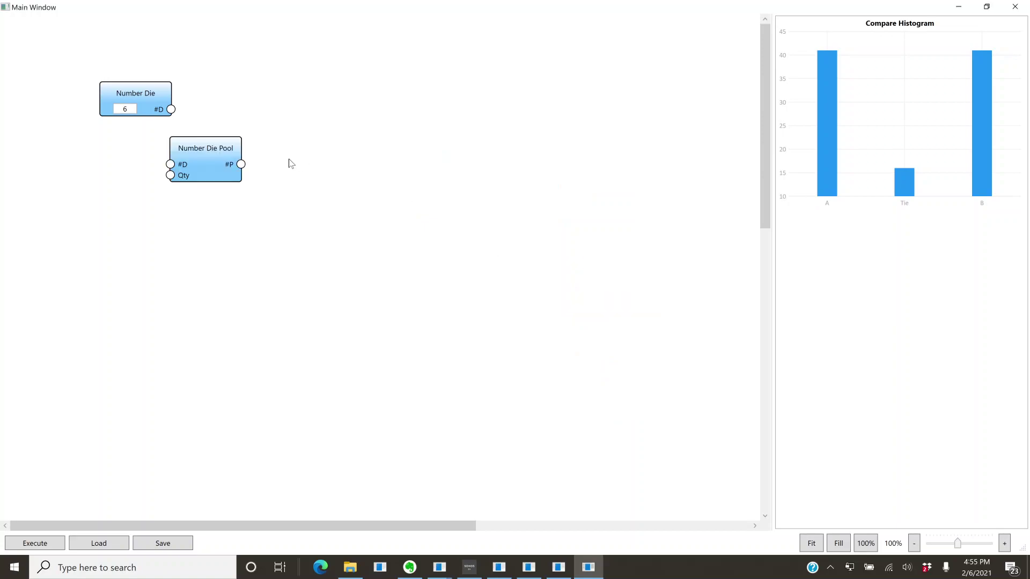
left_click_drag(185, 168, 266, 117)
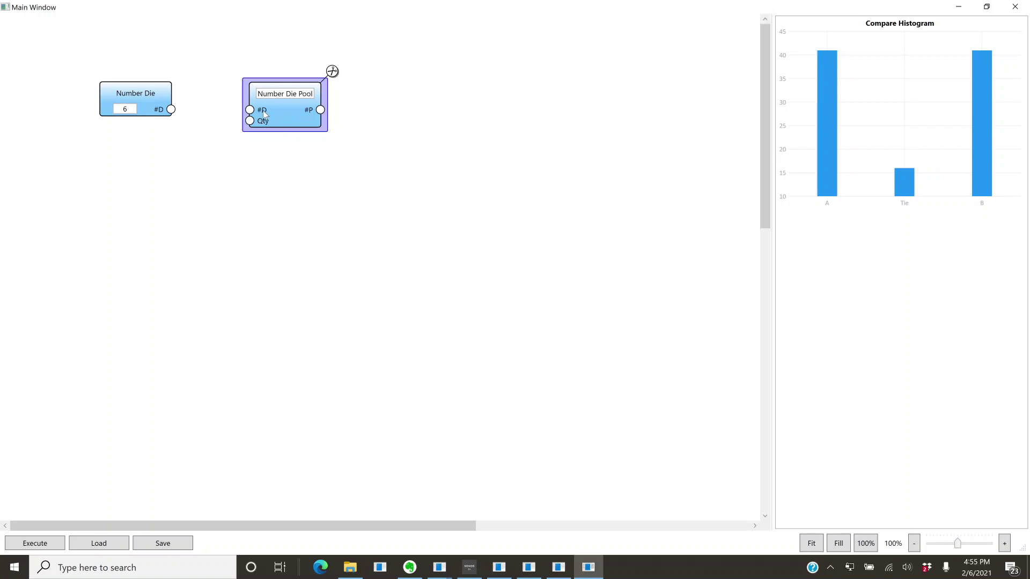
left_click_drag(170, 110, 255, 114)
- Add an Integer node set to 4 and wire it into the pool's Qty input
right_click(165, 156)
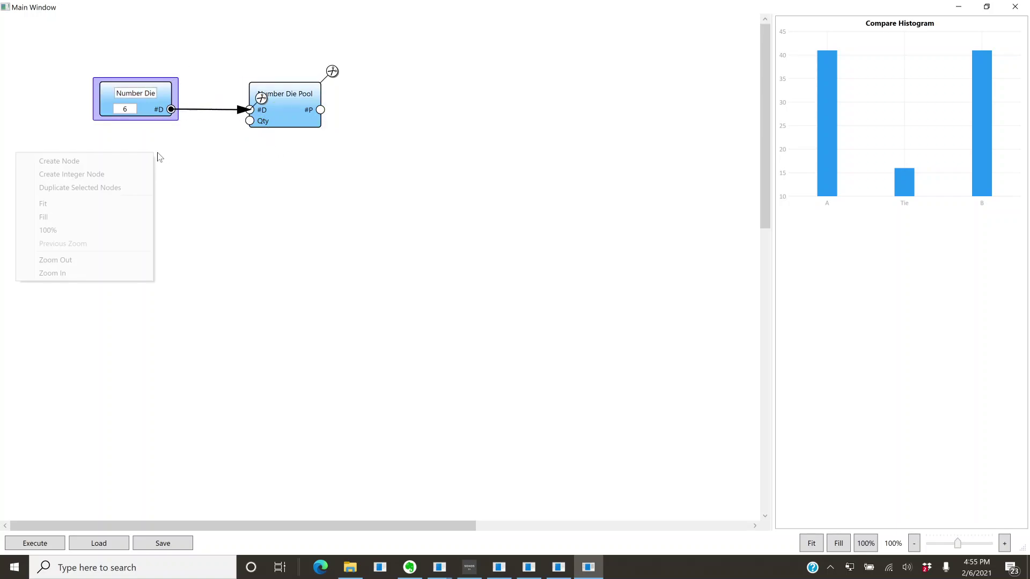
left_click(116, 171)
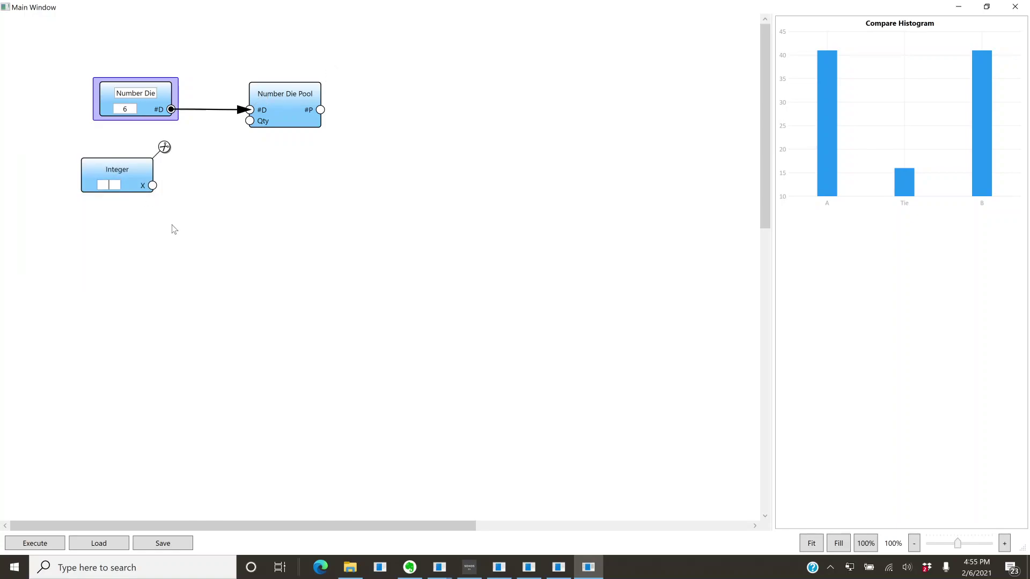
left_click(227, 208)
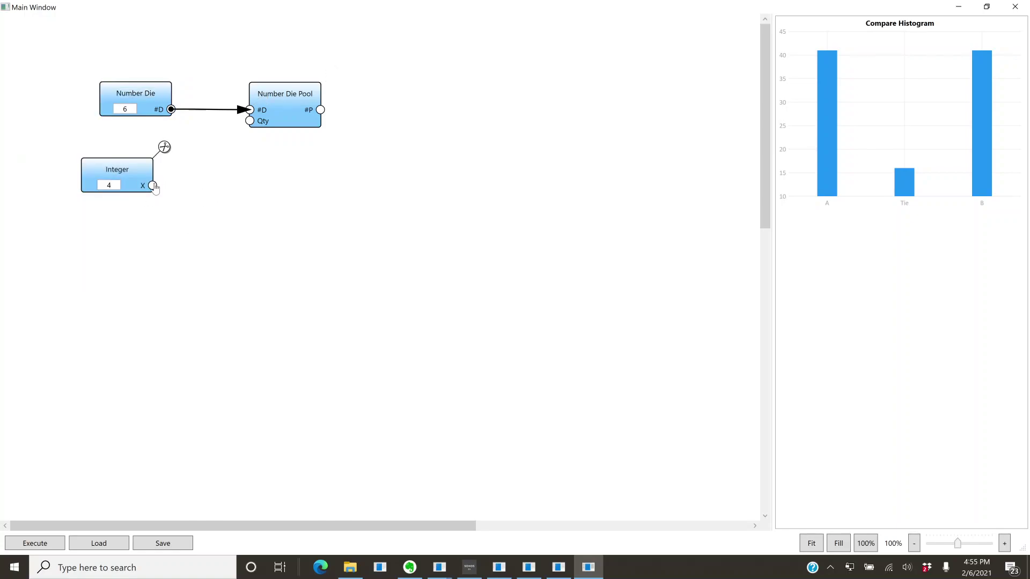
left_click_drag(154, 187, 250, 121)
left_click(294, 218)
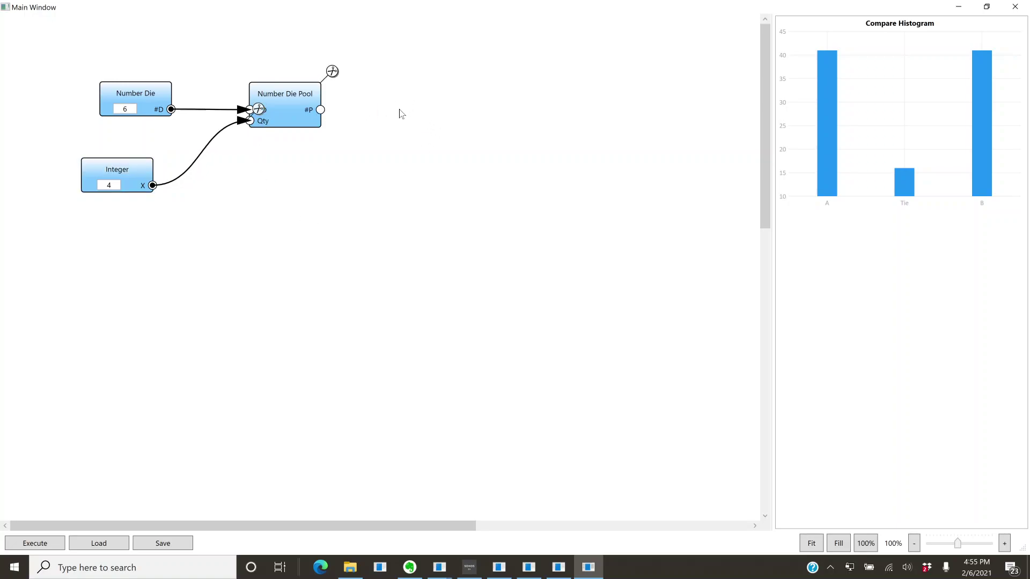
- Add a Pool Sum node fed by the Number Die Pool's #P output
right_click(401, 114)
left_click(352, 121)
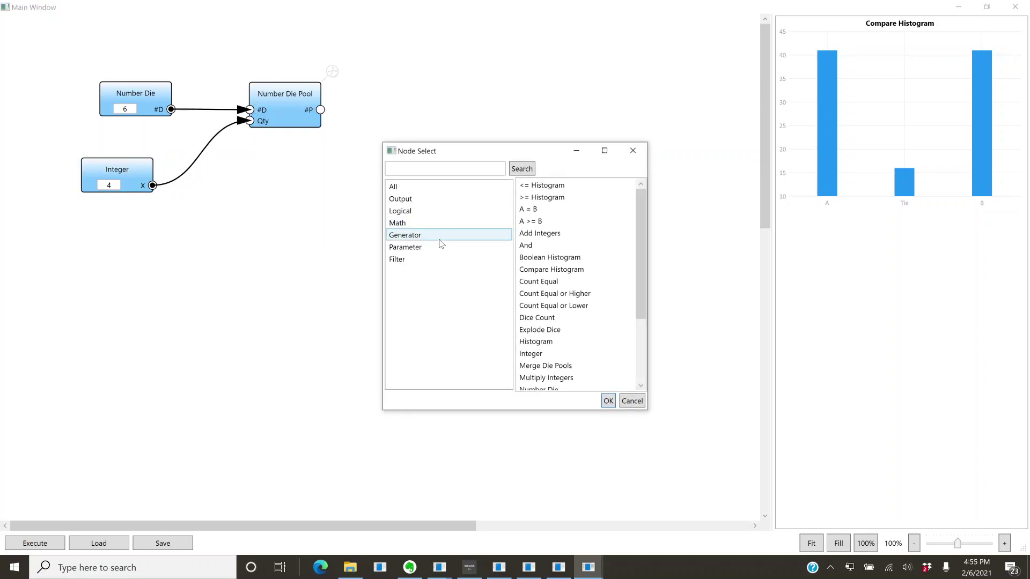
scroll(537, 246, "down", 3)
double_click(545, 342)
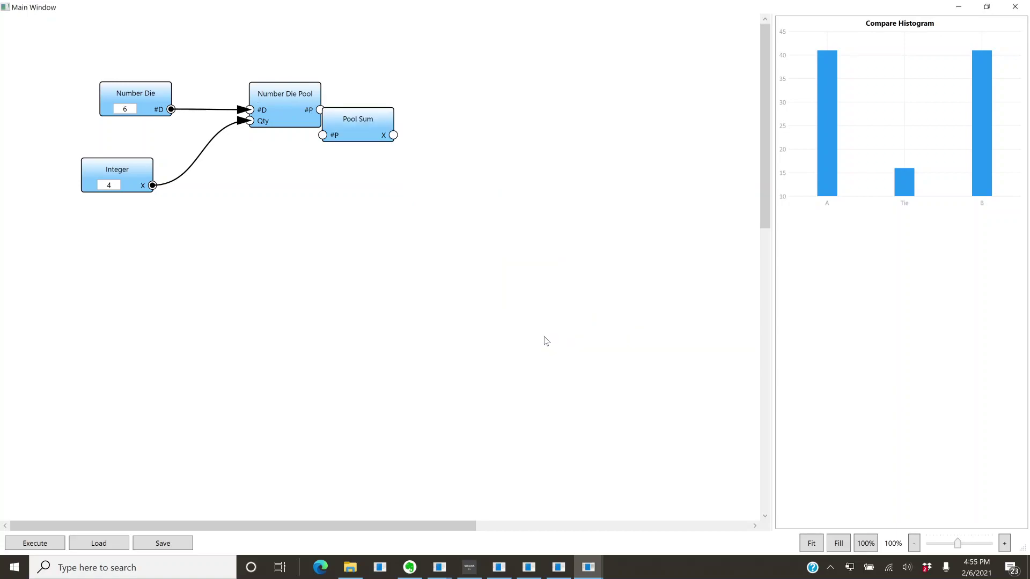
left_click_drag(359, 125, 449, 108)
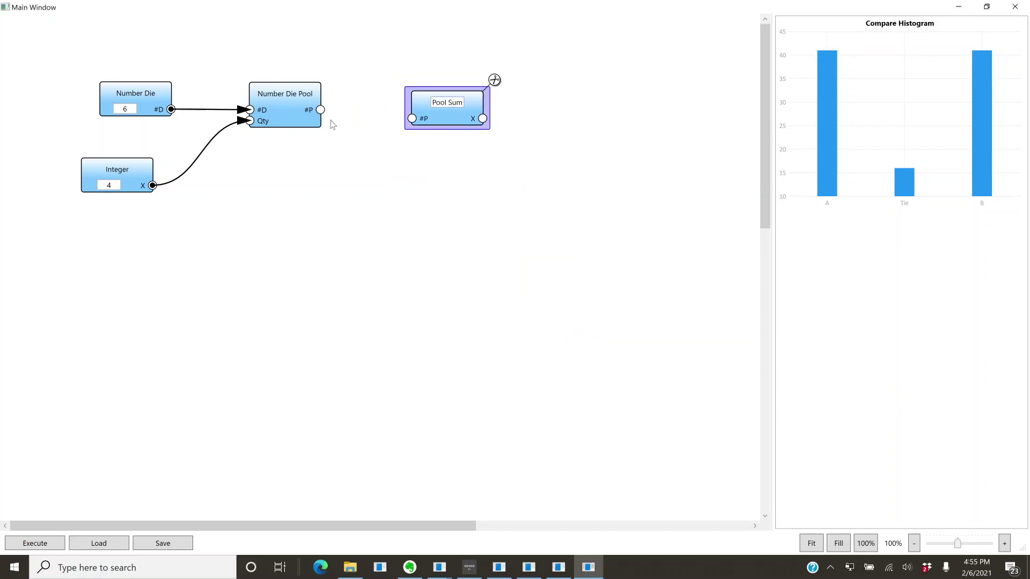
left_click_drag(320, 109, 412, 119)
- Feed Pool Sum into a new Histogram and execute, charting sums 4–24 peaking near 14
right_click(576, 118)
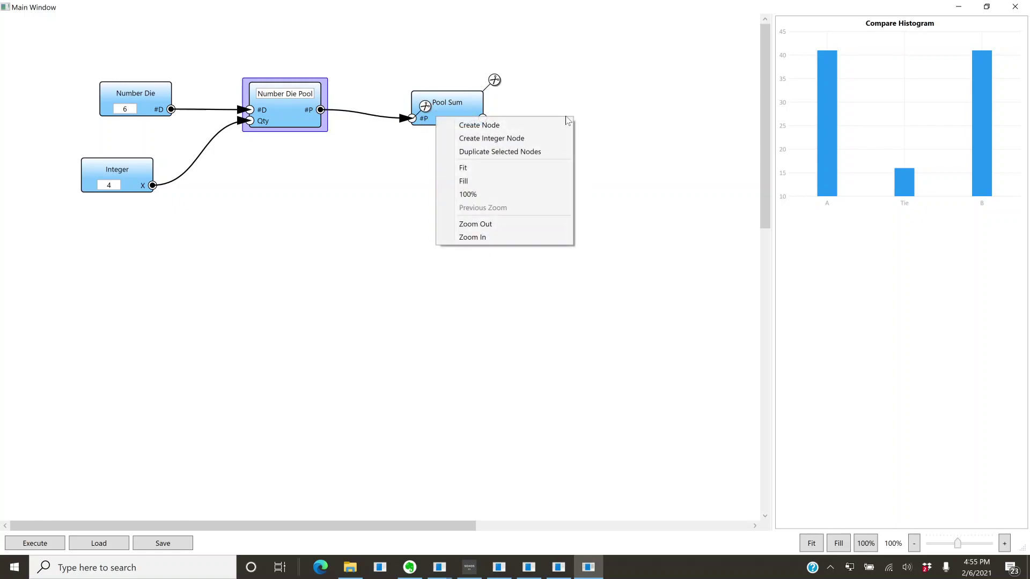
left_click(526, 125)
left_click(400, 198)
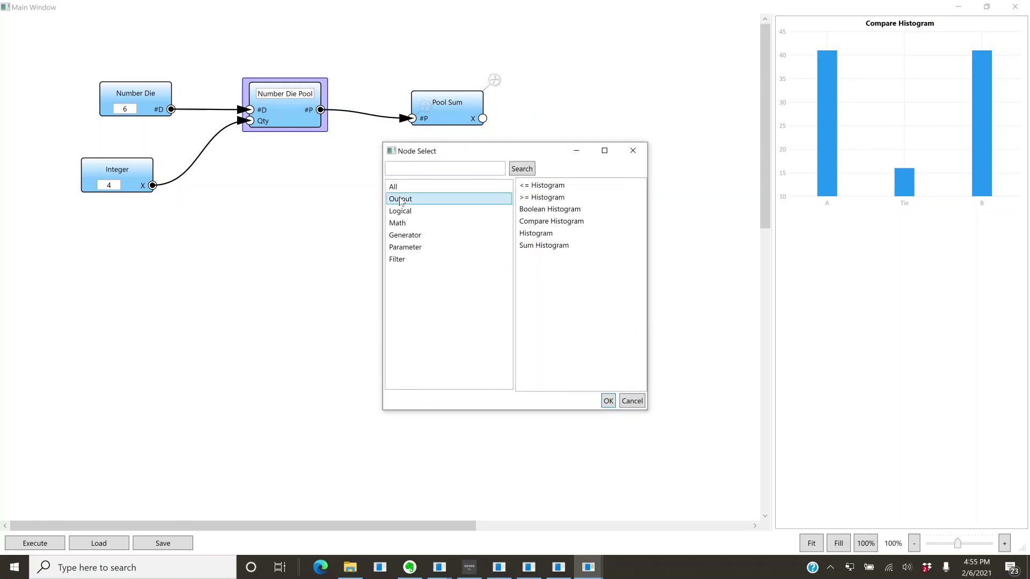
double_click(532, 233)
left_click_drag(549, 128, 612, 103)
left_click_drag(482, 119, 565, 114)
left_click(521, 213)
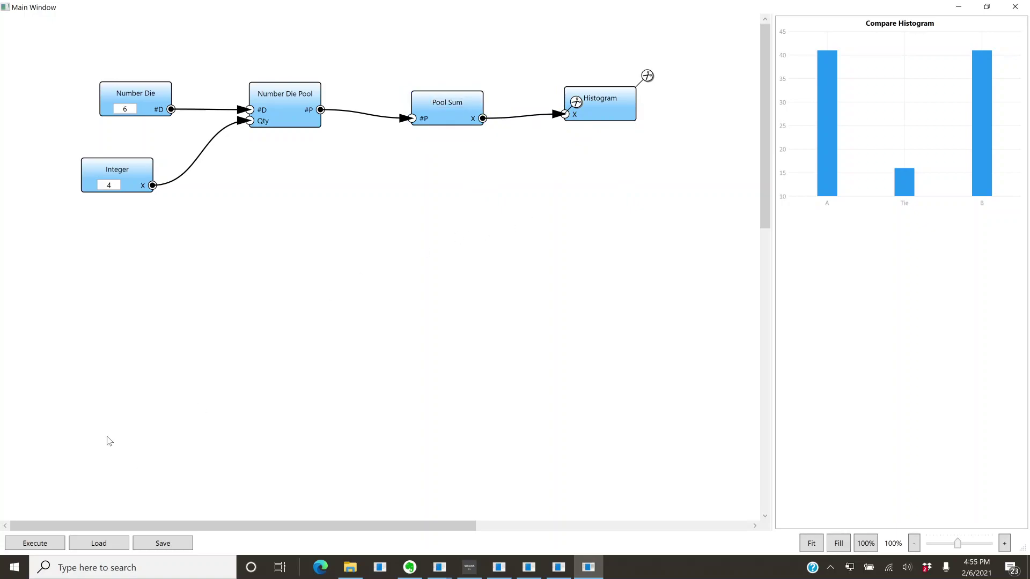
left_click(38, 544)
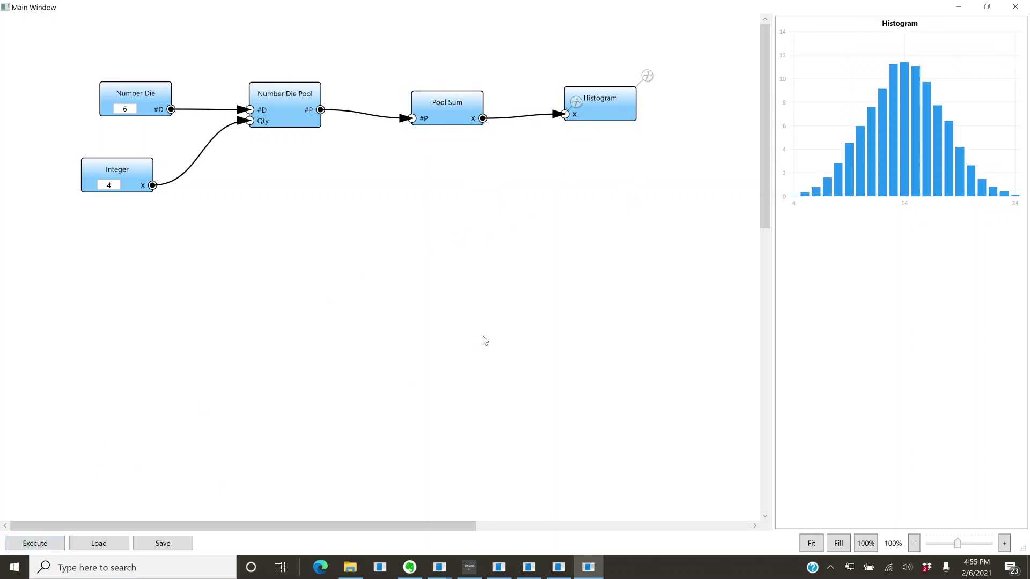
mouse_move(816, 194)
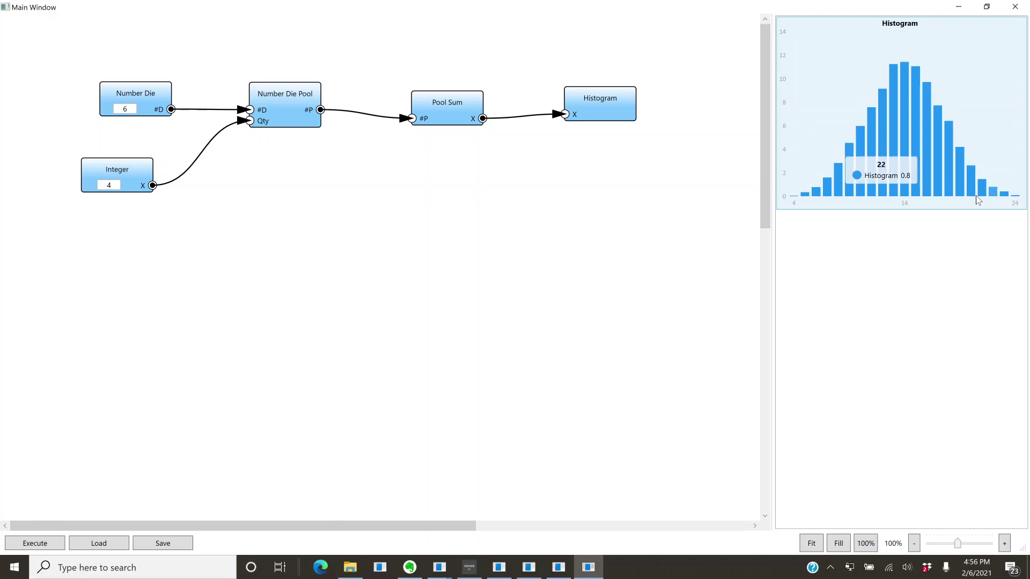
- Open Node Select from the canvas menu, narrowed to the six Output node types
right_click(596, 175)
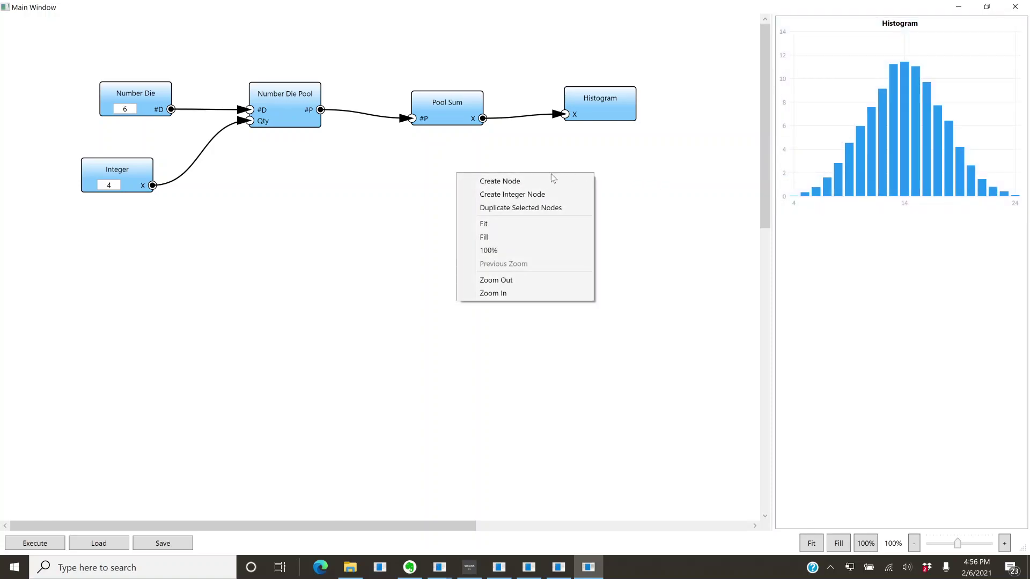
left_click(544, 181)
left_click(397, 199)
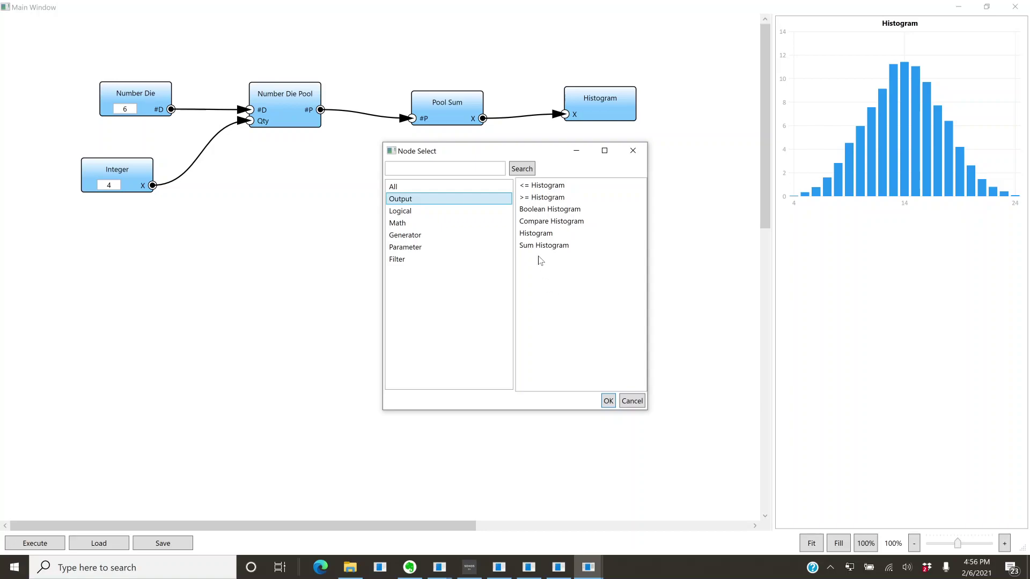
- Add a >= Histogram node below Histogram, fed by Pool Sum's X total
double_click(533, 196)
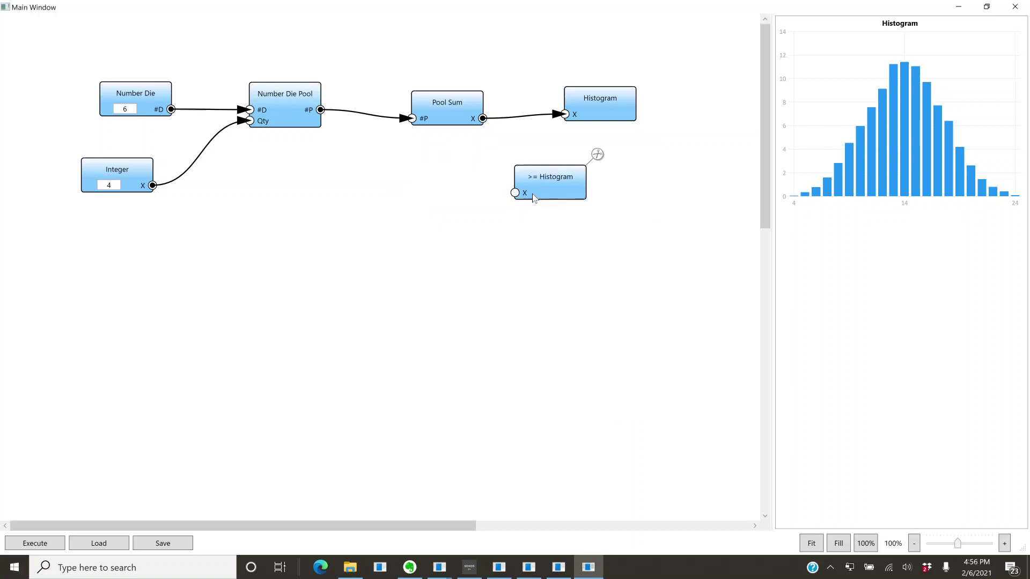
left_click_drag(548, 175, 607, 172)
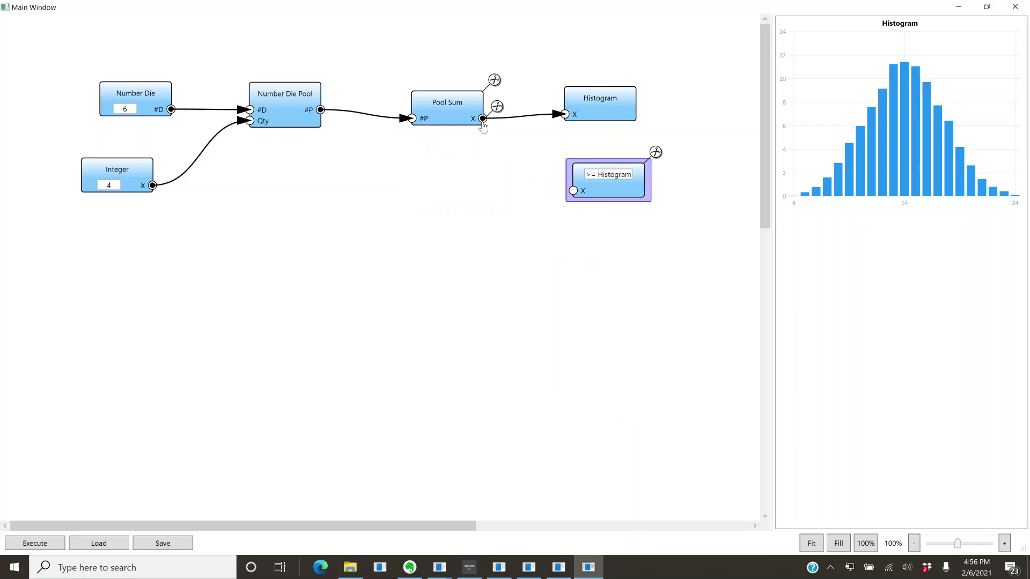
left_click_drag(482, 120, 570, 198)
- Execute and read the cumulative percentages rising from near 0 to 100 across sums 4–24
left_click(589, 263)
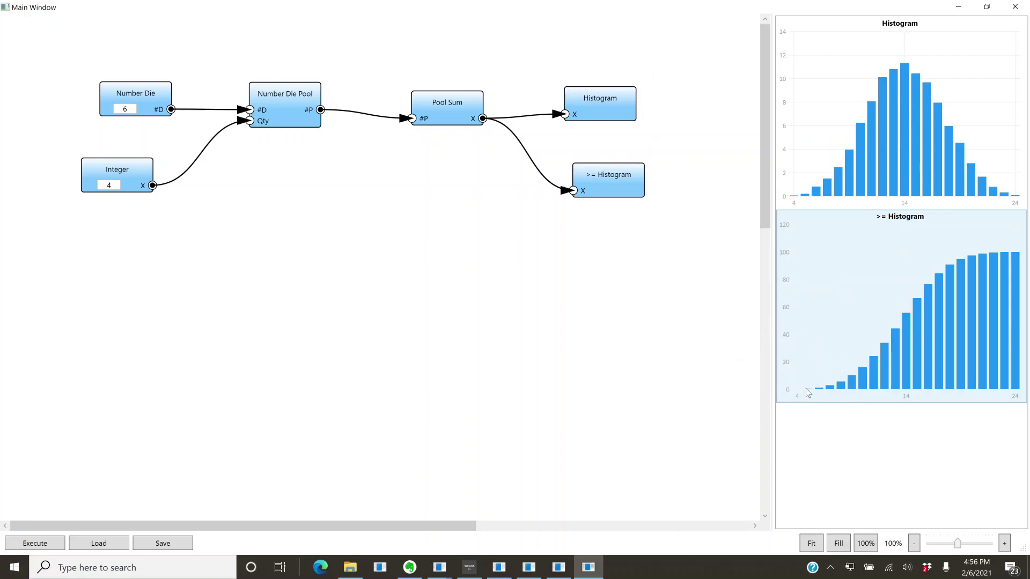
mouse_move(807, 394)
mouse_move(938, 322)
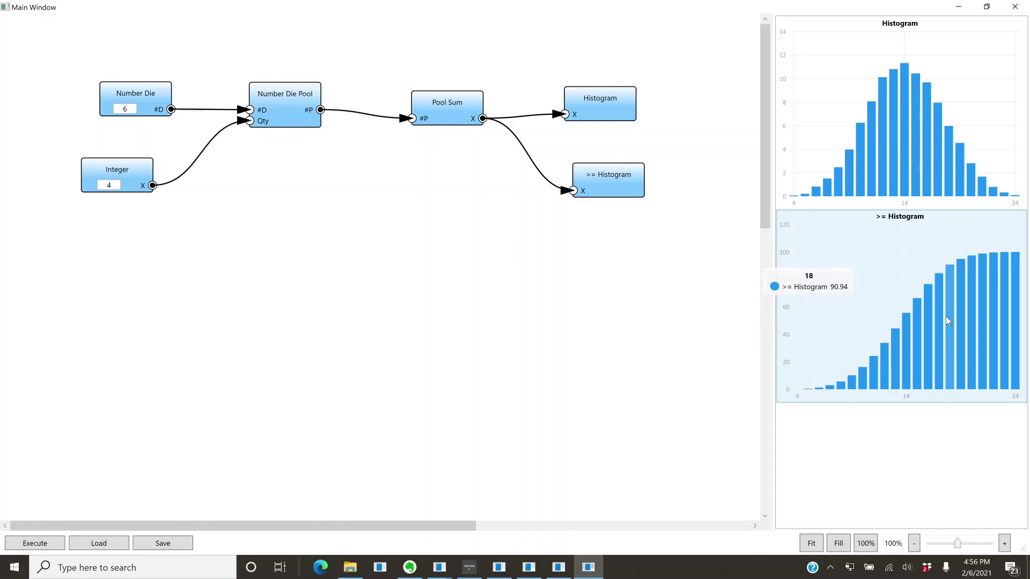
mouse_move(902, 338)
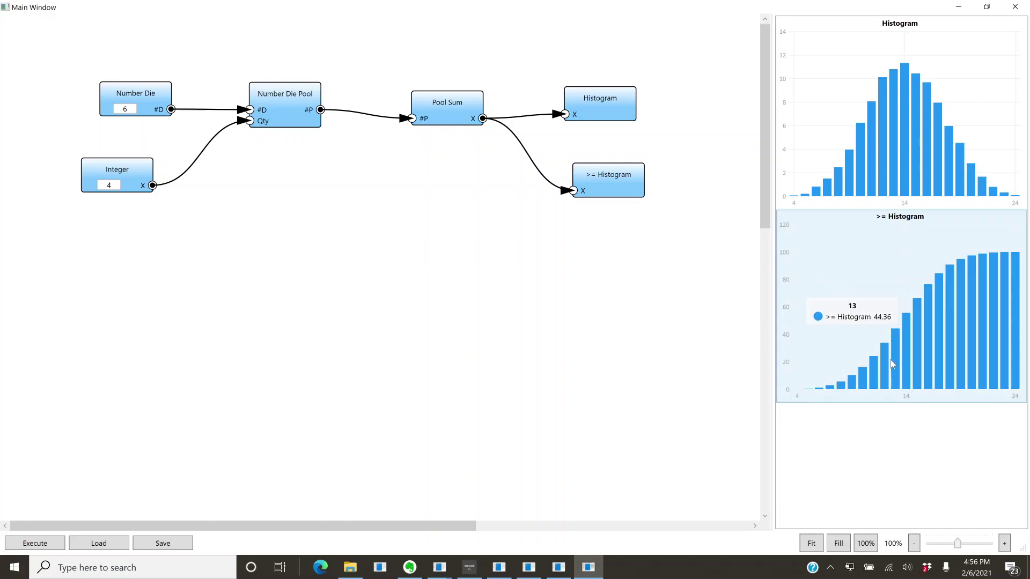
mouse_move(885, 364)
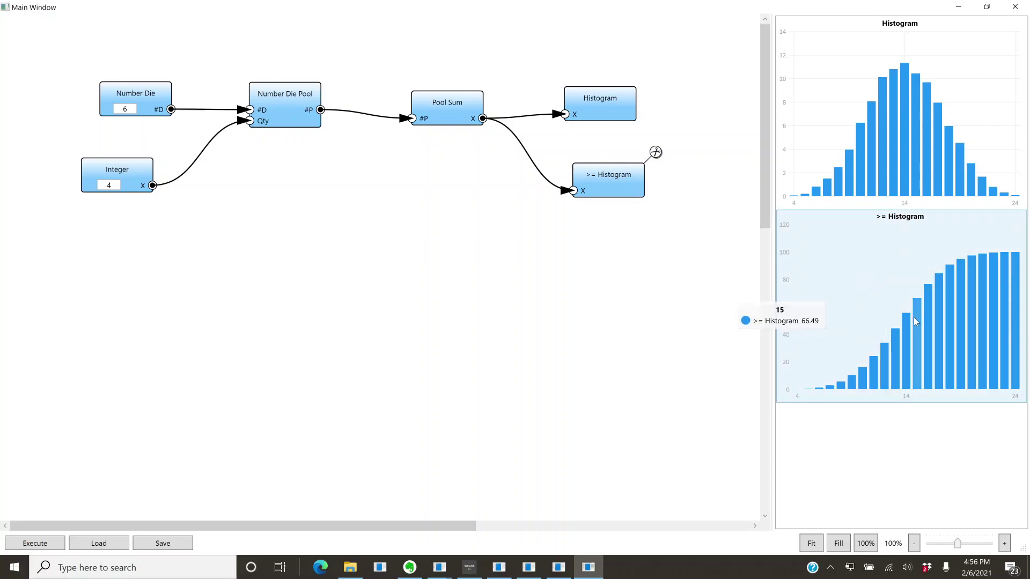
mouse_move(1013, 287)
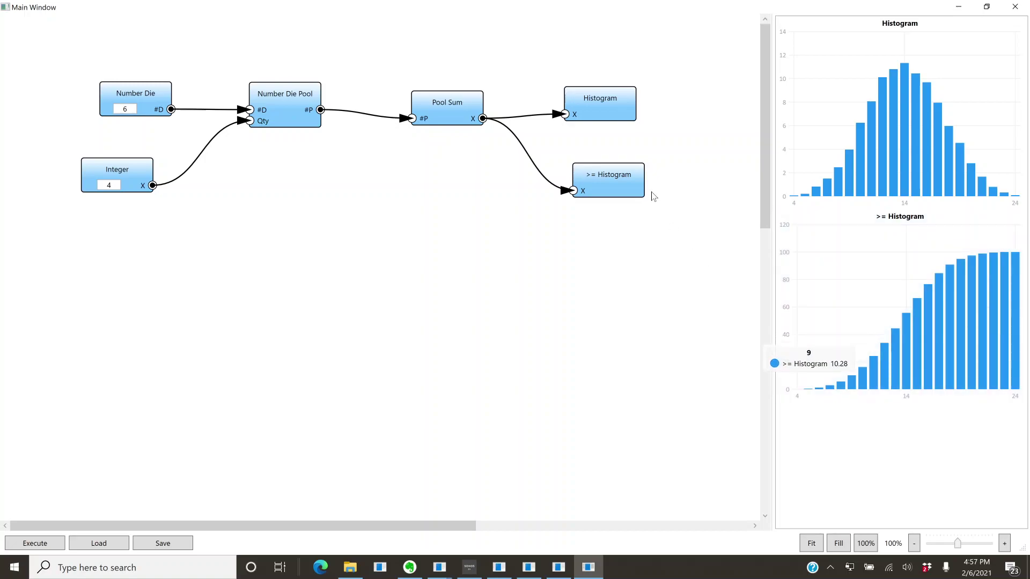
- Retitle the >= Histogram node 'At most x', then shift Pool Sum left for room
double_click(614, 174)
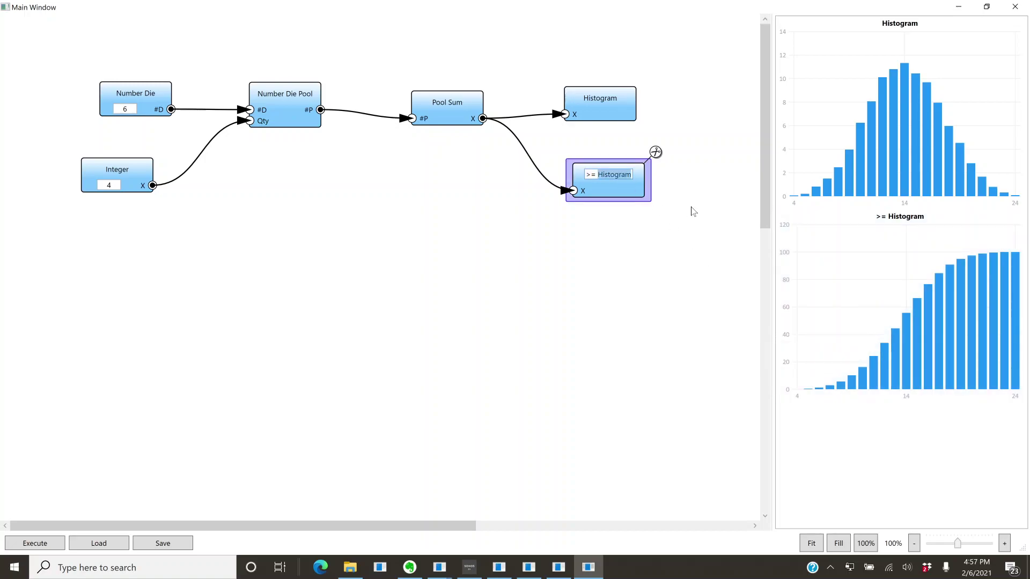
key("BackSpace")
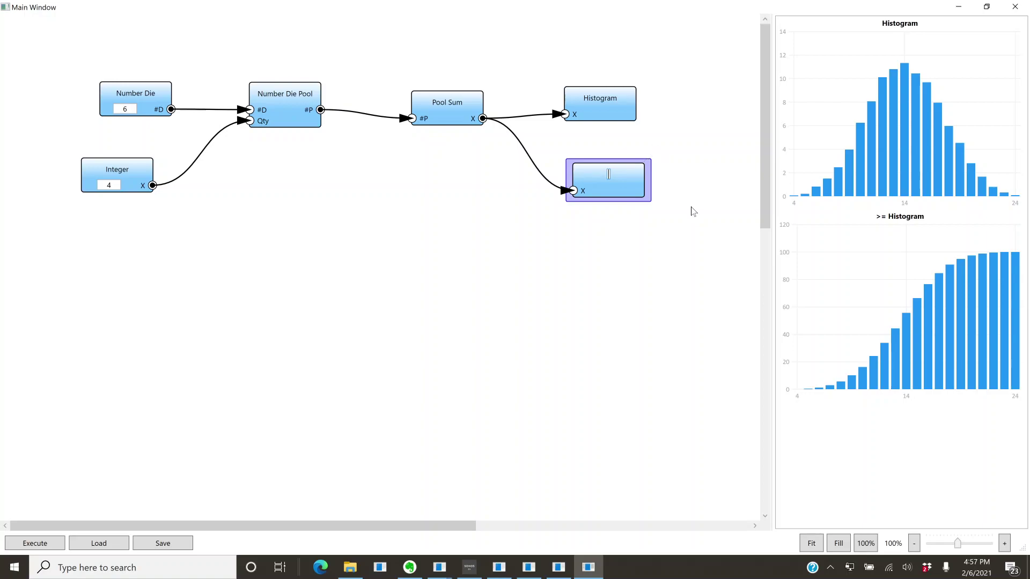
type("At leas")
key("BackSpace")
key("BackSpace")
key("BackSpace")
type("most x")
key("Return")
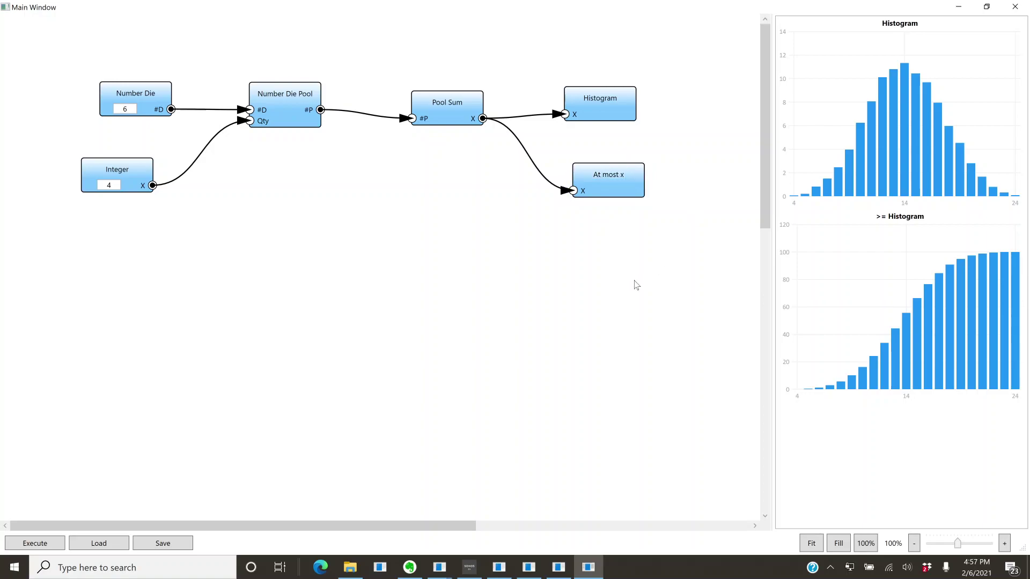
left_click_drag(440, 103, 389, 102)
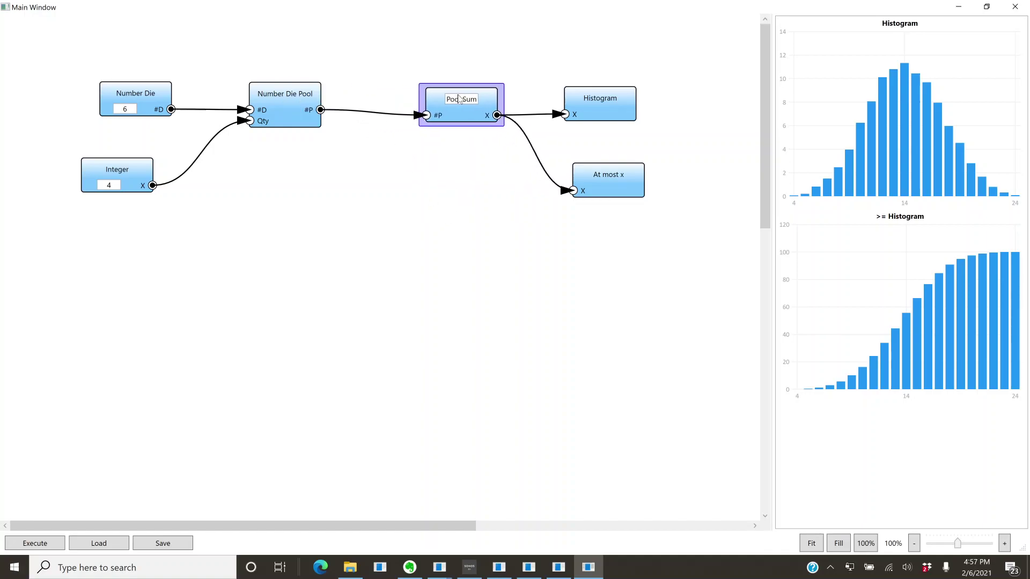
- Cut the pool-to-Pool Sum link and add a Filter > Remove Lowest node
mouse_move(364, 107)
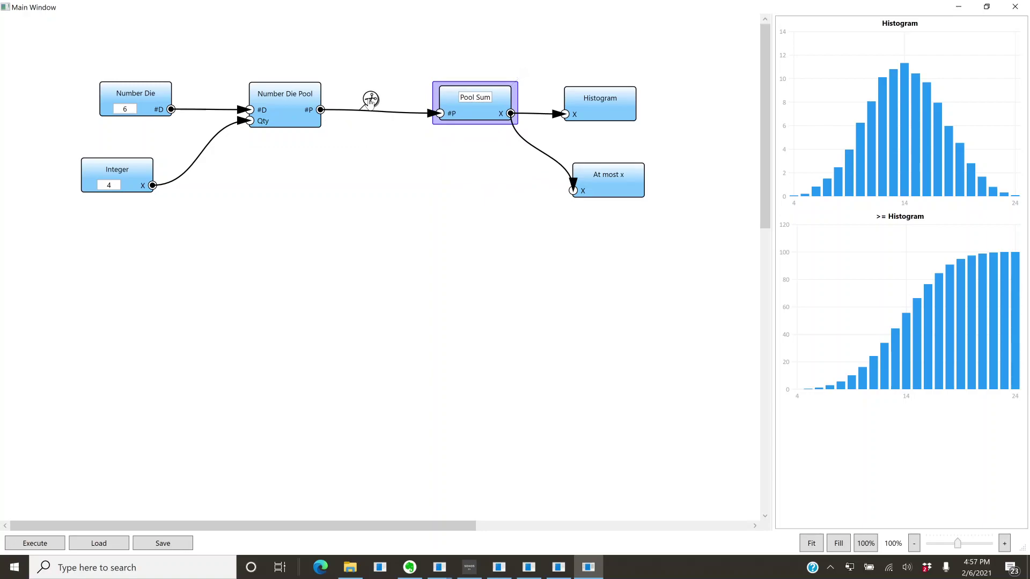
left_click(371, 99)
mouse_move(166, 178)
right_click(299, 215)
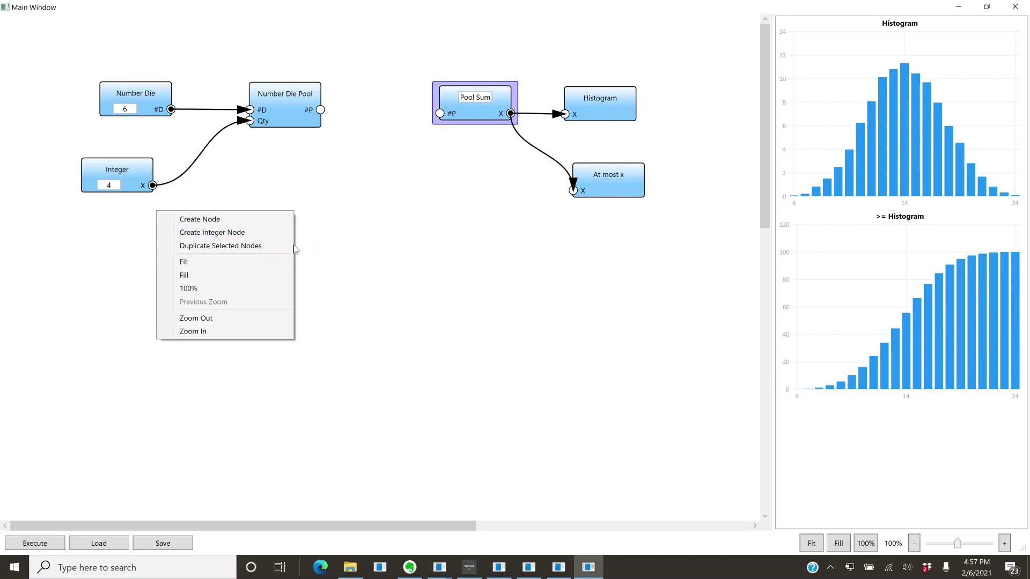
left_click(241, 220)
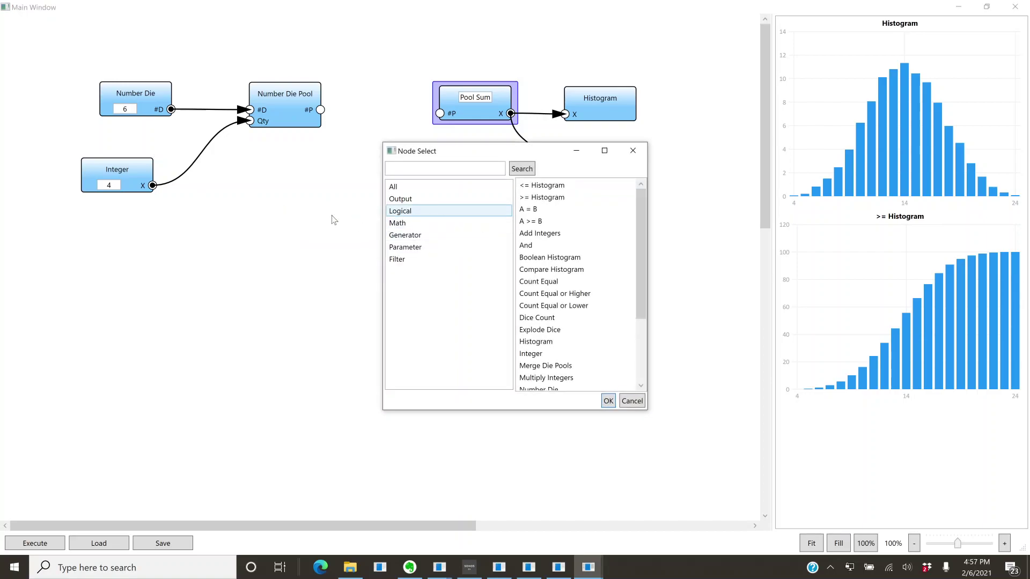
left_click(468, 260)
left_click(543, 198)
left_click(609, 401)
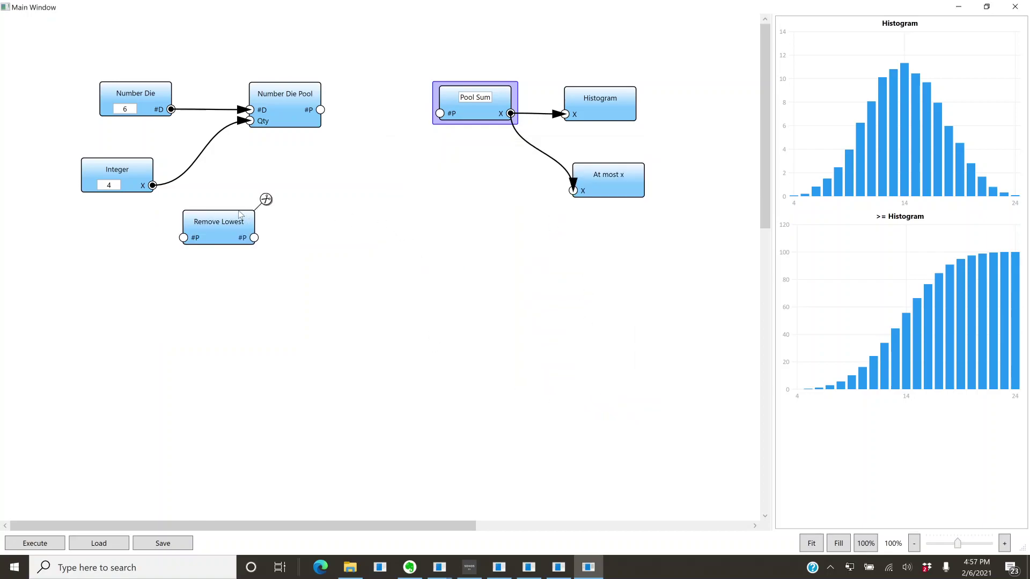
- Wire Remove Lowest between the dice pool and Pool Sum
left_click_drag(239, 219, 383, 183)
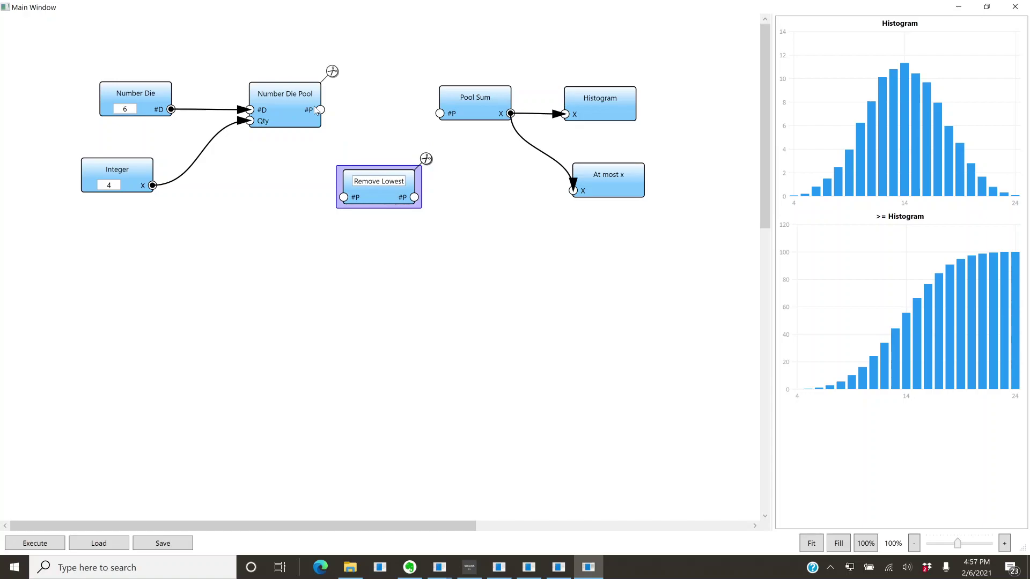
left_click_drag(320, 109, 344, 197)
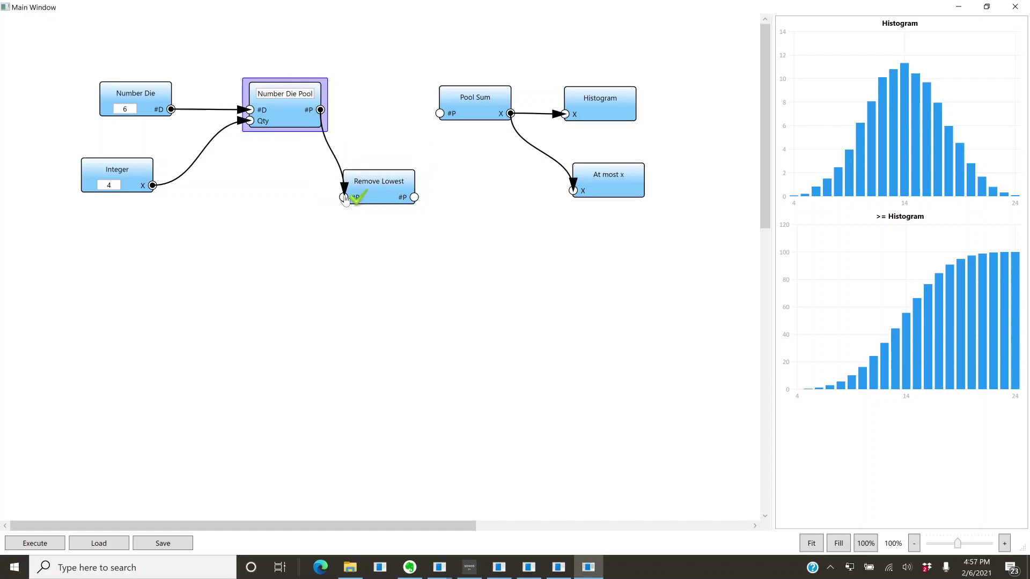
left_click(414, 200)
left_click(417, 141)
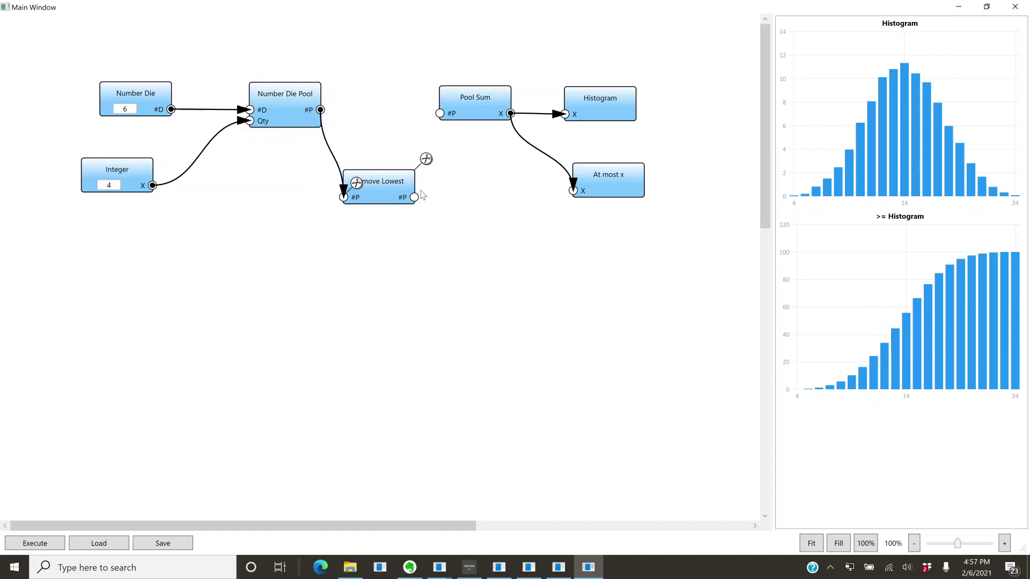
left_click_drag(414, 197, 441, 120)
left_click(482, 219)
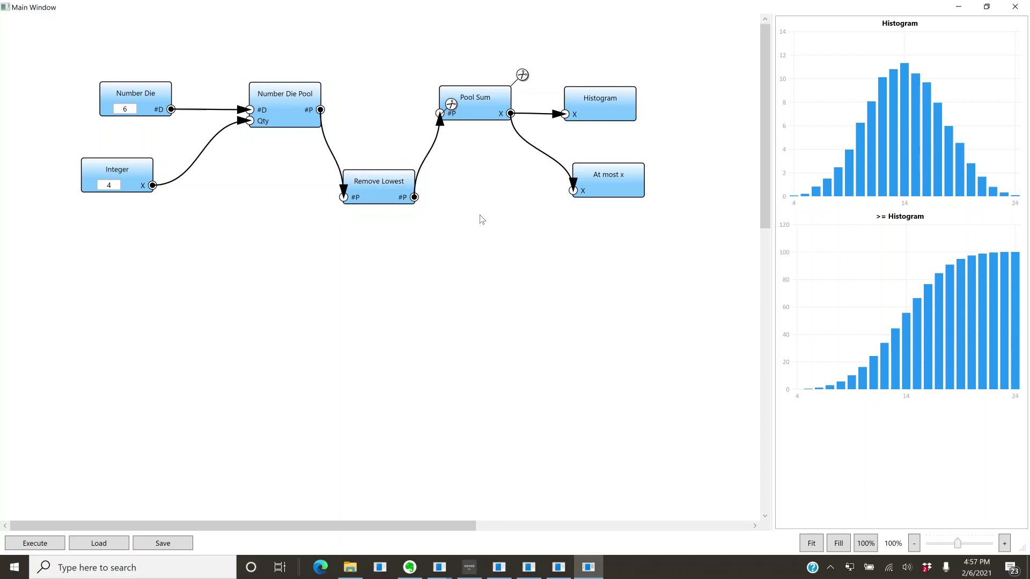
- Rerun the graph, with histograms now starting at 3 and peaking near 13
left_click(29, 544)
mouse_move(870, 161)
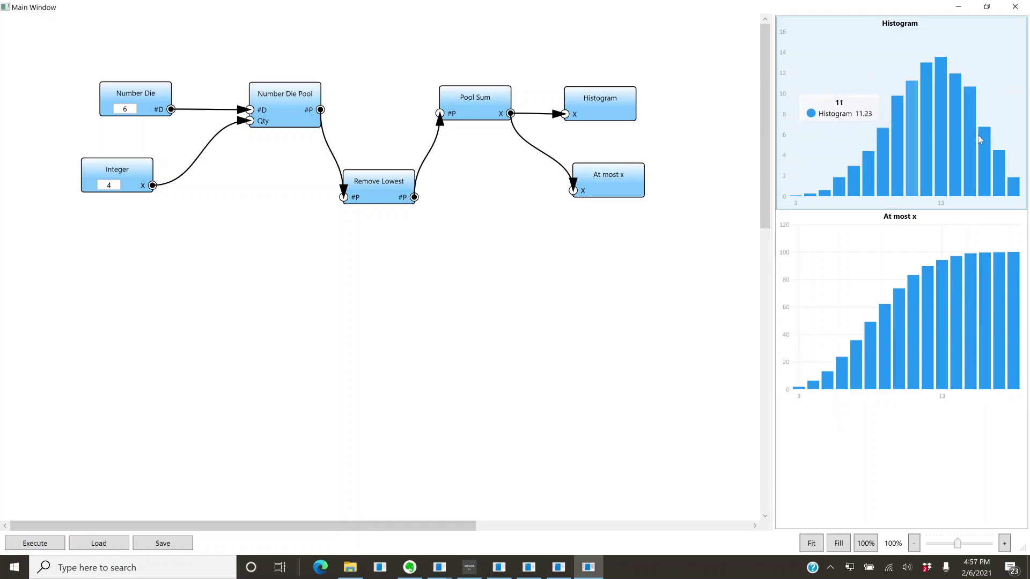
mouse_move(947, 307)
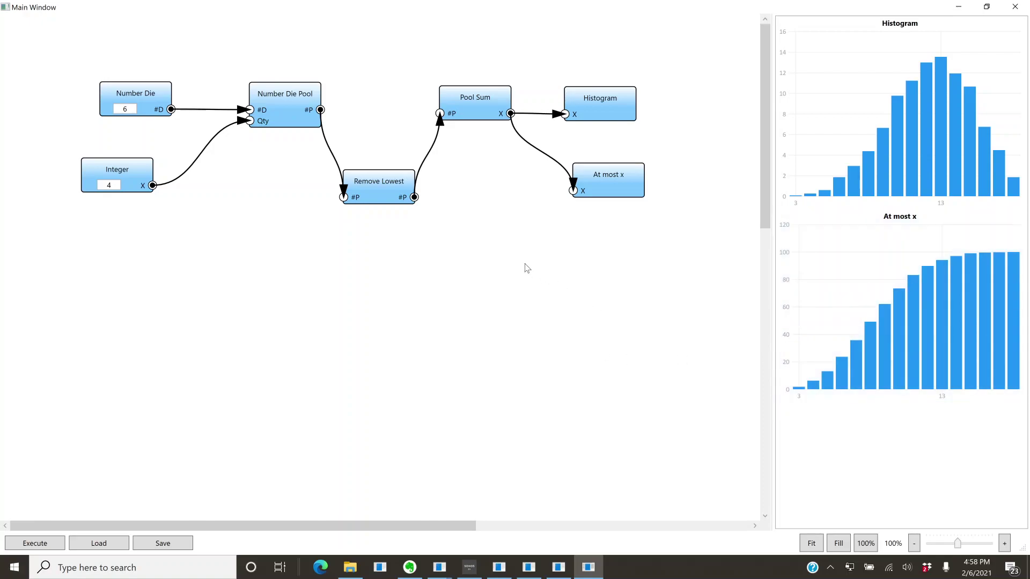
mouse_move(381, 186)
mouse_move(379, 188)
left_mouse_down()
mouse_move(385, 110)
mouse_move(368, 181)
mouse_move(379, 193)
left_mouse_up()
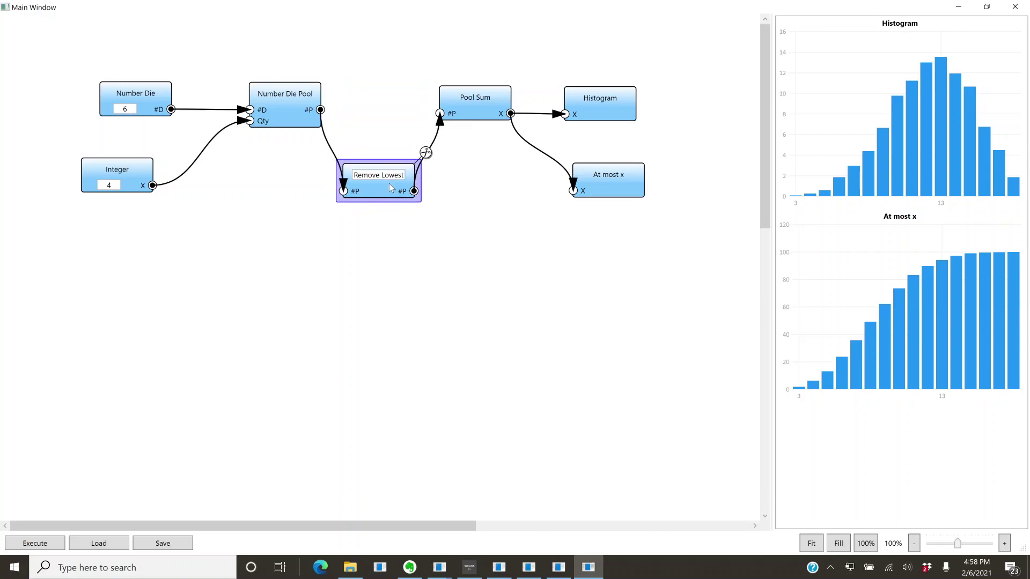
- Delete the Remove Lowest and Pool Sum nodes
key("Delete")
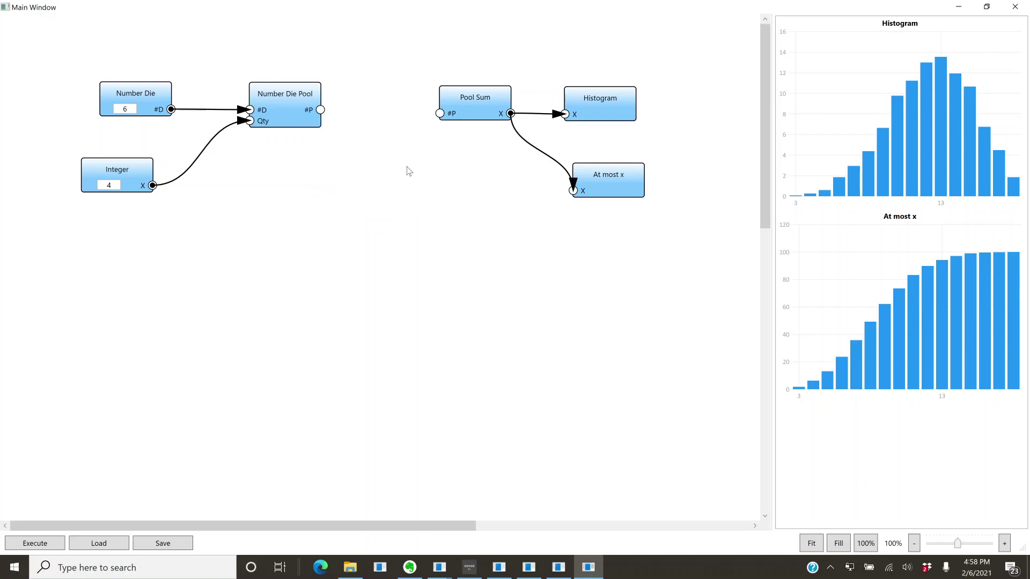
left_click(474, 108)
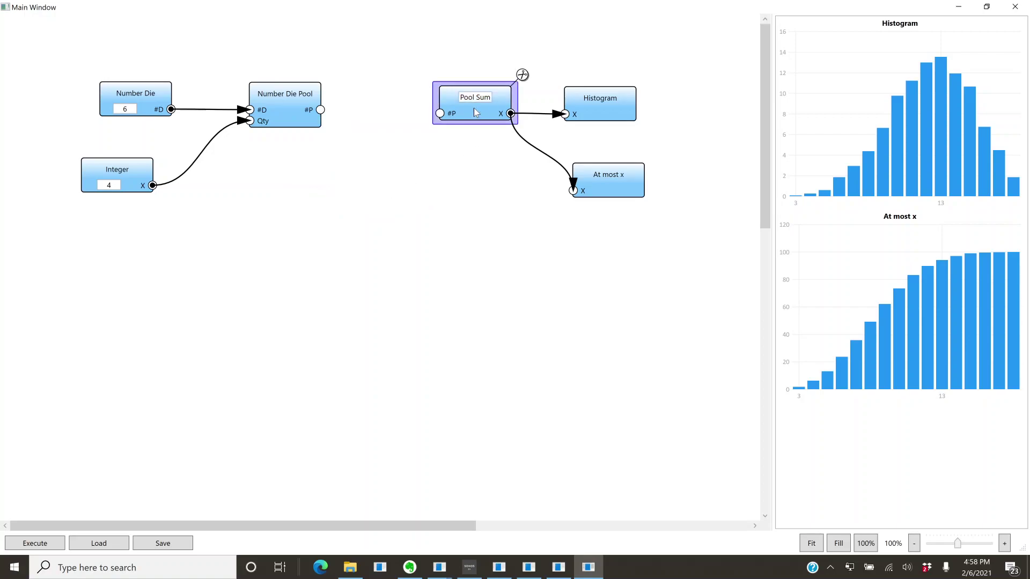
key("Delete")
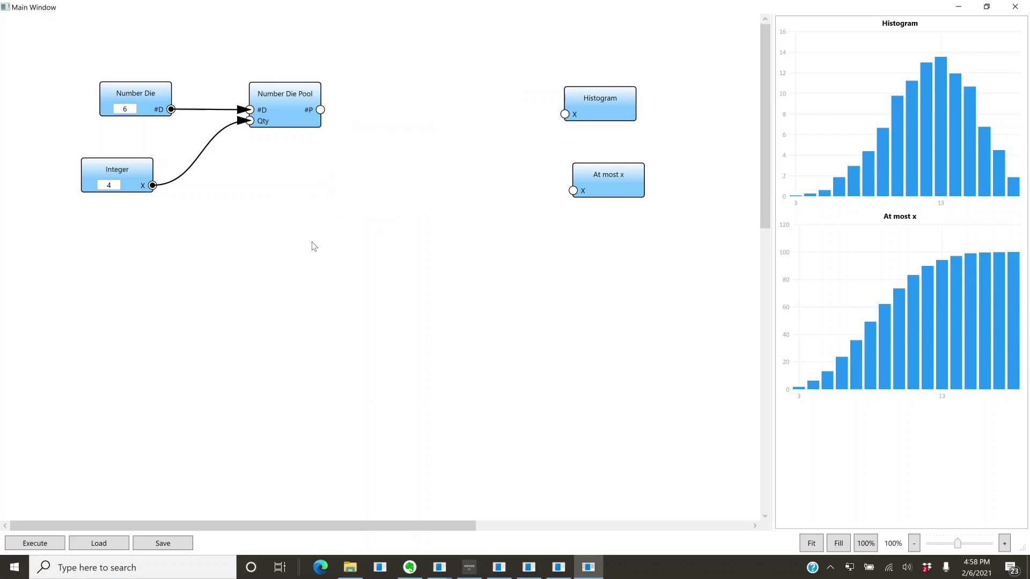
- Add an Explode Dice node beside the Number Die Pool, fed by its #P output
right_click(313, 252)
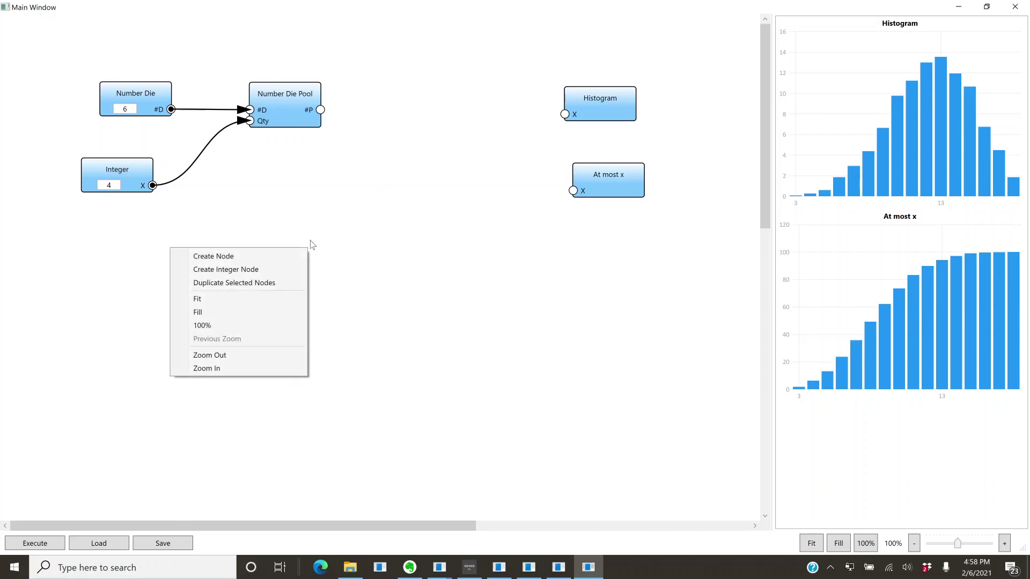
left_click(261, 256)
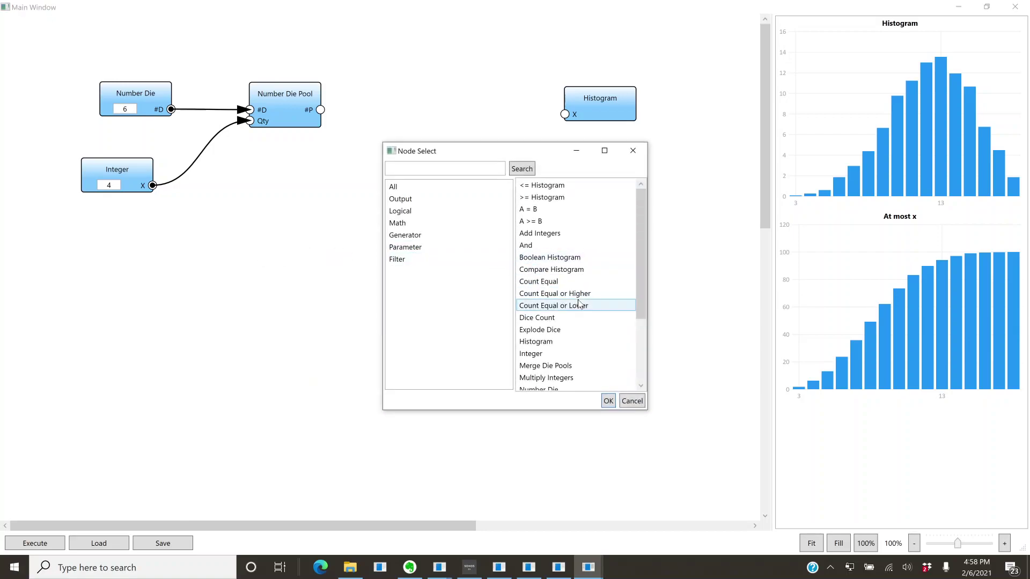
double_click(553, 331)
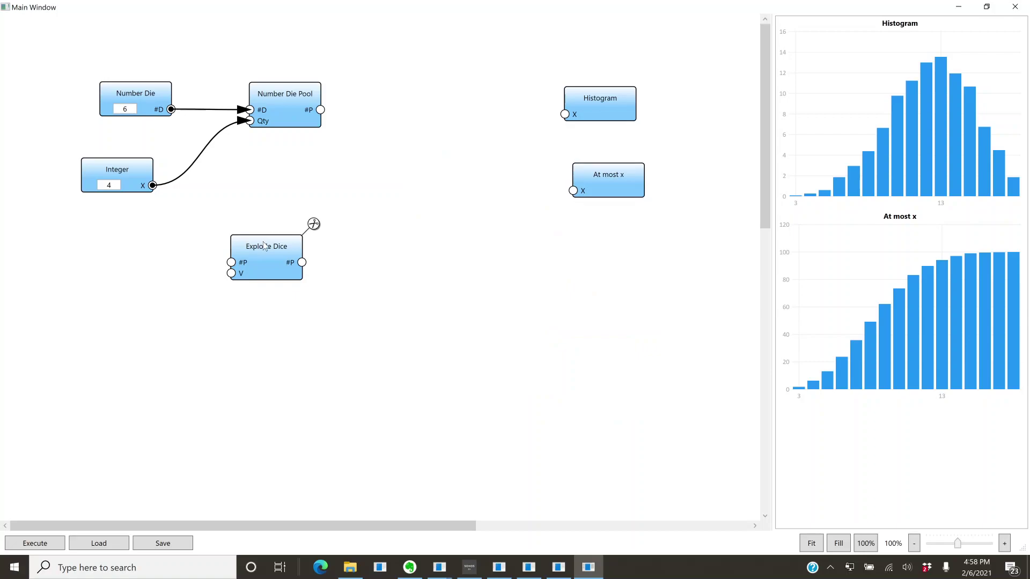
left_click_drag(275, 241, 412, 91)
left_click_drag(320, 110, 374, 112)
- Add a new blank Integer node below Explode Dice
left_click(333, 177)
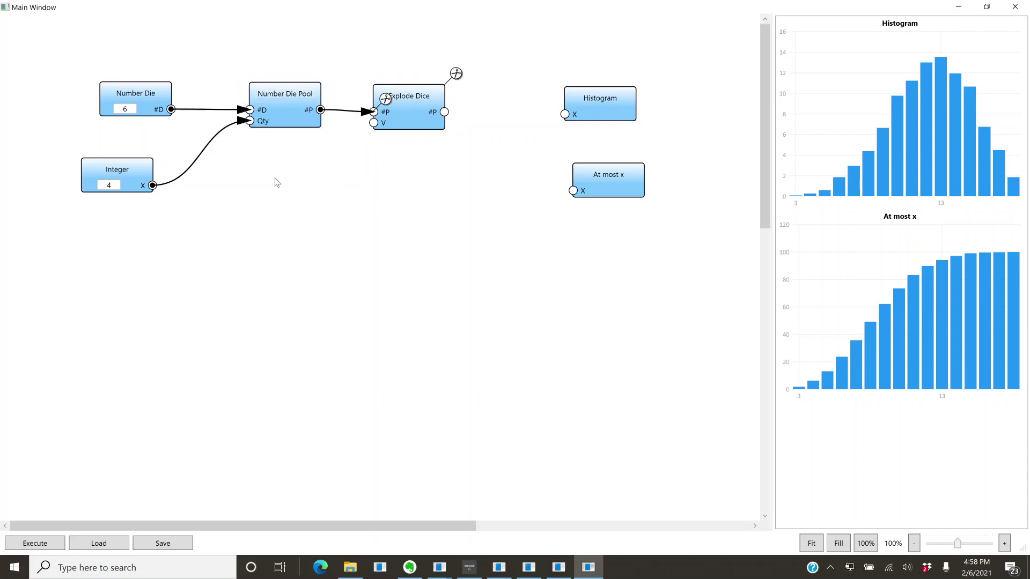
right_click(275, 182)
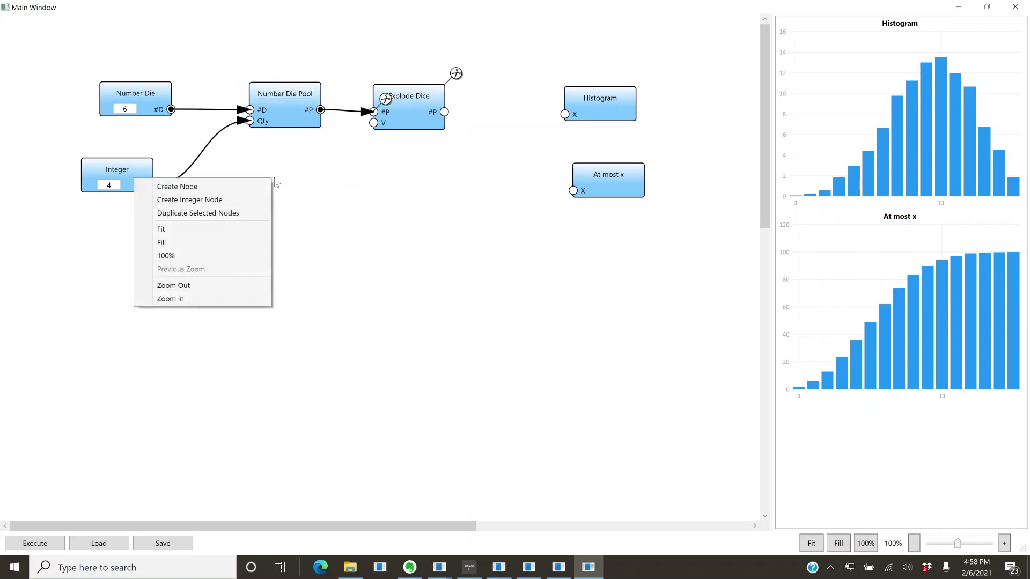
left_click(242, 199)
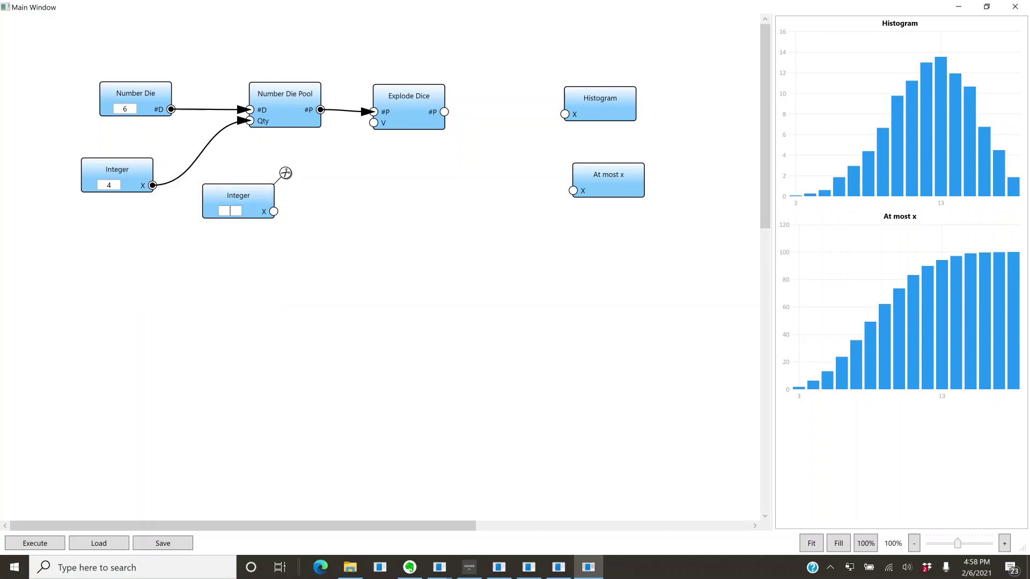
- Wire the Integer 6 into Explode Dice's V input and delete the At most x output node
left_click_drag(273, 211, 373, 124)
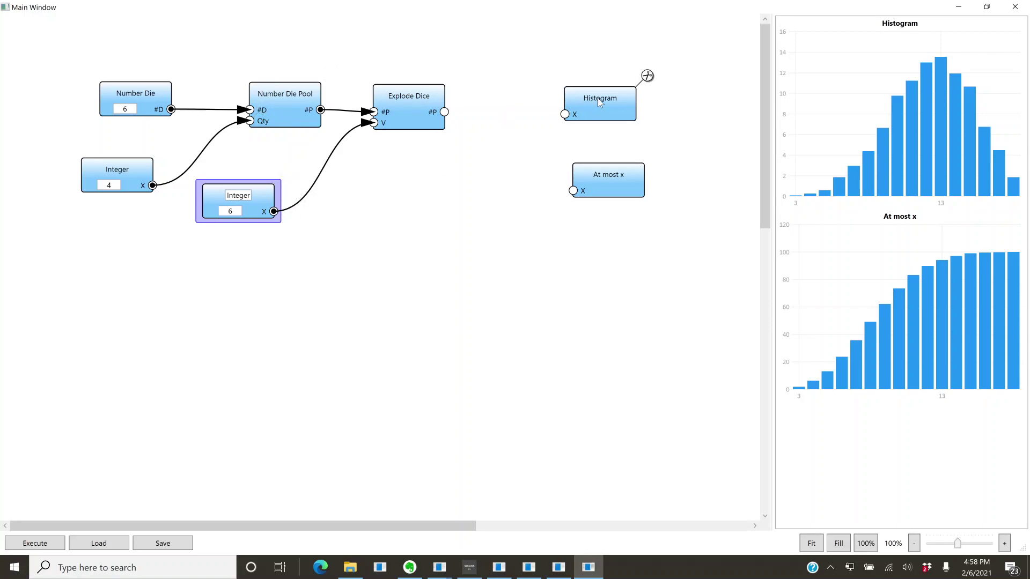
left_click_drag(597, 98, 627, 78)
left_click(614, 177)
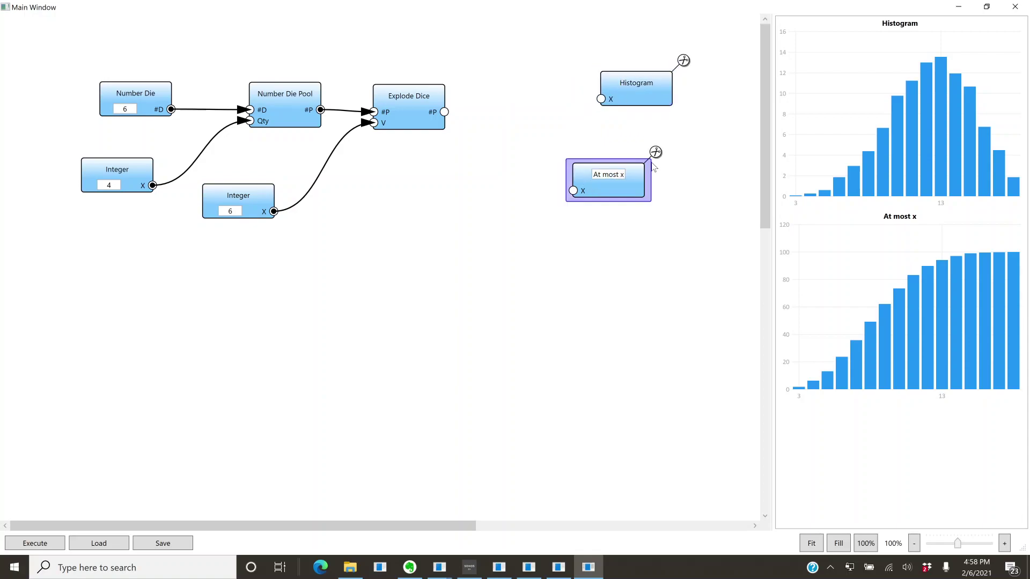
left_click(656, 153)
- Nudge the Histogram node down and right to tidy the layout
left_click(633, 76)
left_click_drag(633, 81, 642, 101)
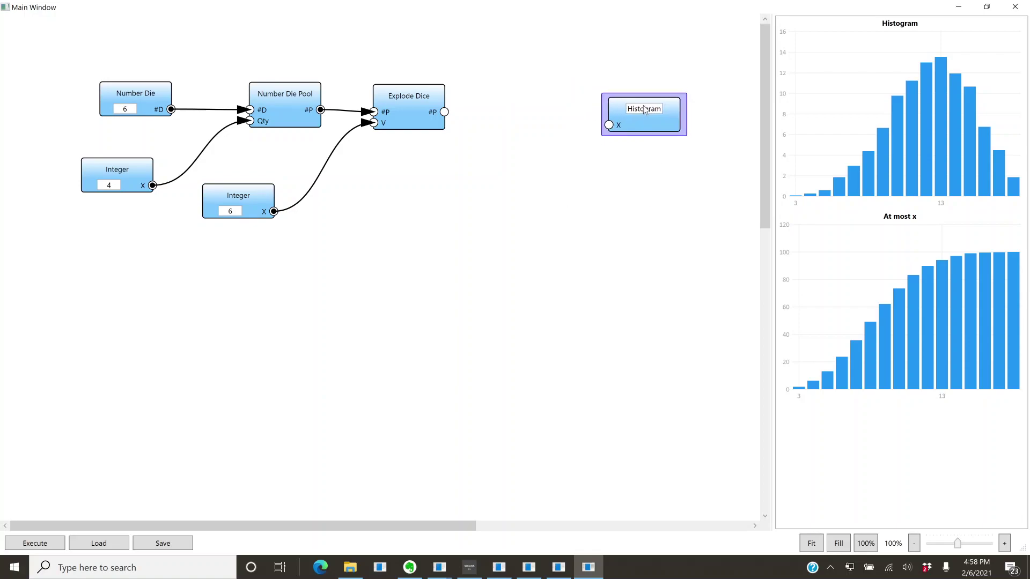
left_click(622, 218)
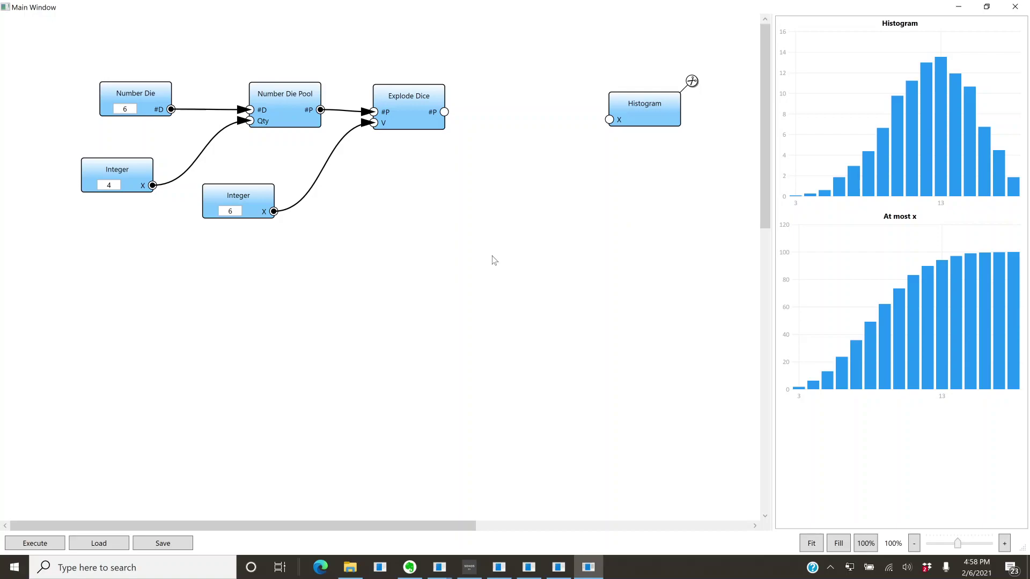
mouse_move(130, 175)
- Add a Count Equal node between Explode Dice and Histogram
right_click(488, 243)
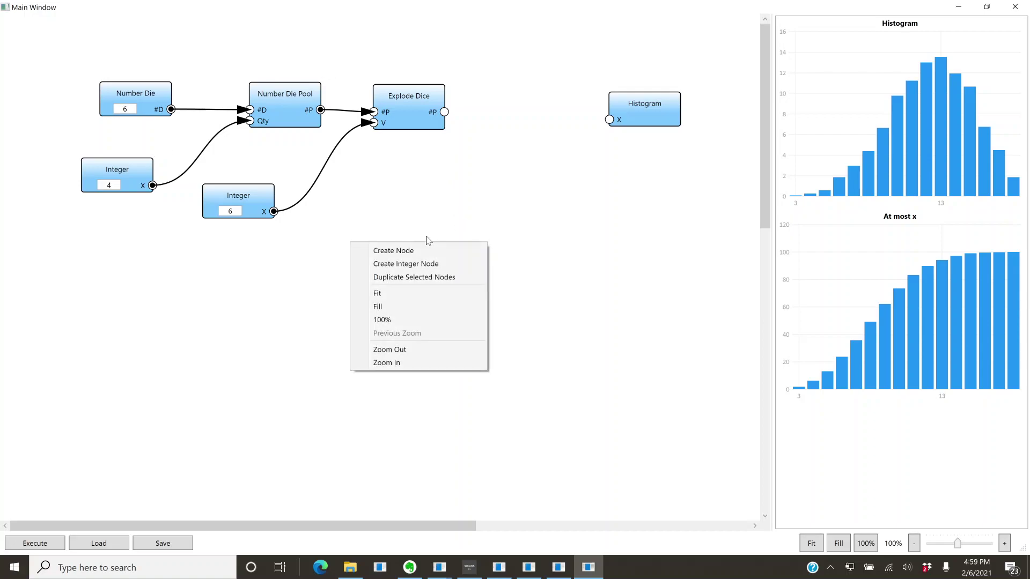
left_click(424, 250)
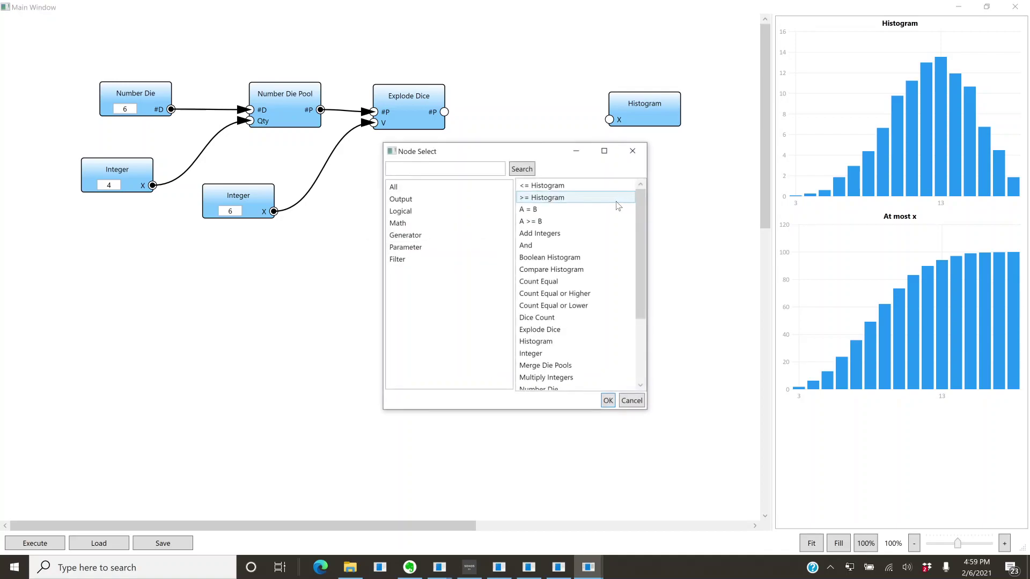
scroll(553, 269, "down", 1)
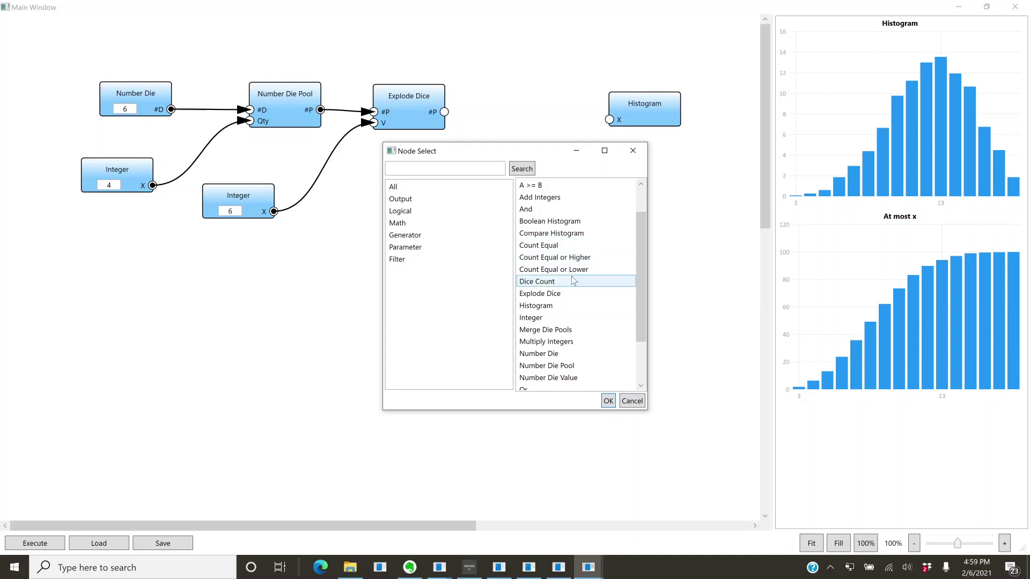
left_click(568, 246)
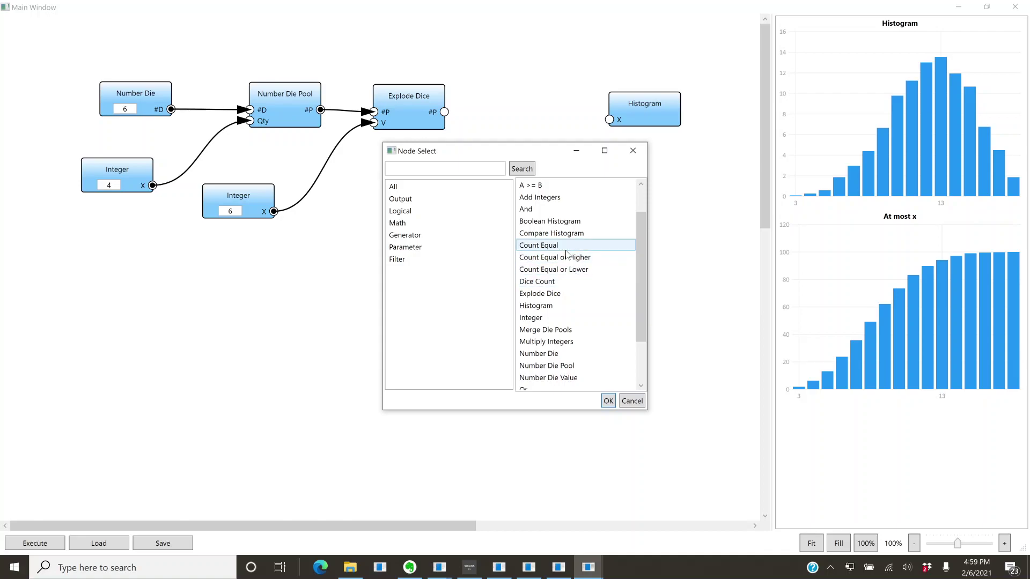
left_click(609, 402)
left_click_drag(425, 252, 510, 103)
- Wire Explode Dice's pool to Count Equal #P, Integer 6 to V, and its result to Histogram
left_click_drag(443, 113, 476, 118)
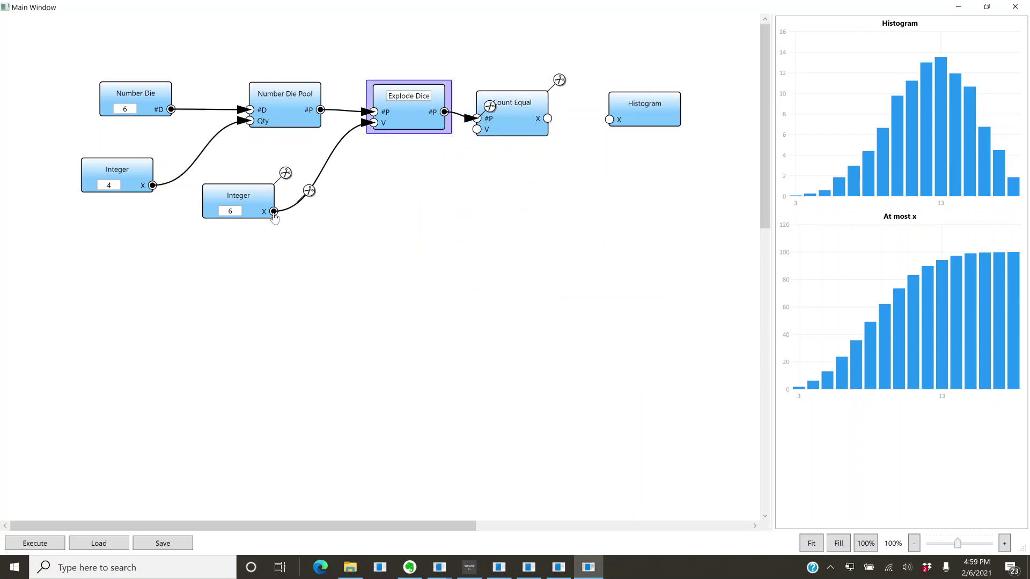
left_click_drag(274, 211, 477, 129)
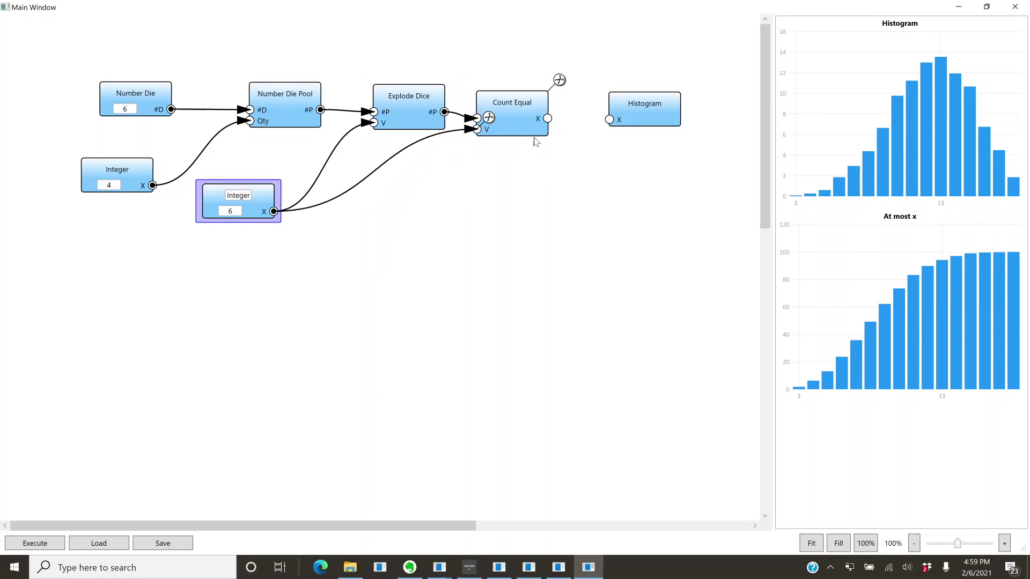
left_click_drag(547, 118, 610, 119)
left_click(598, 214)
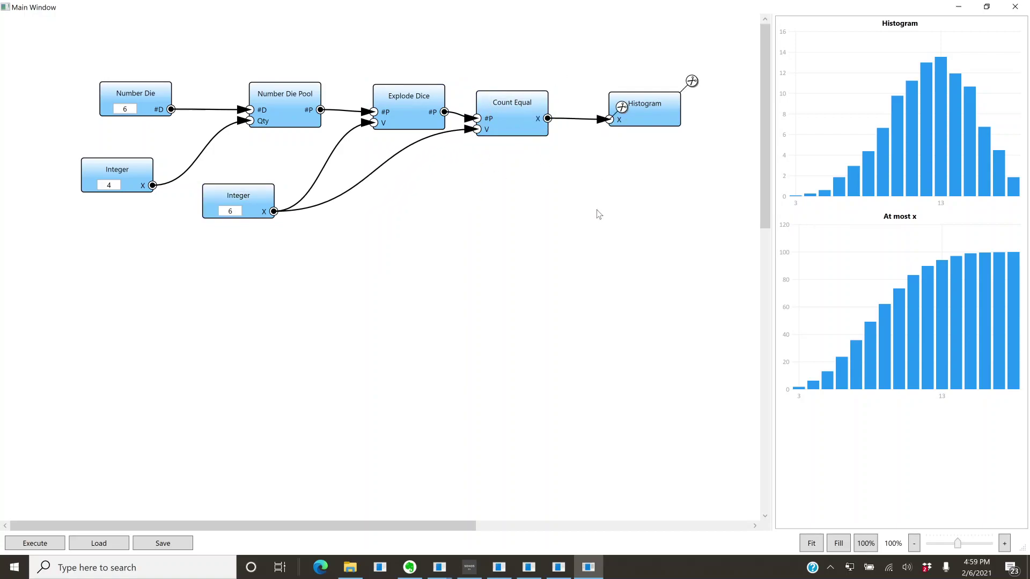
- Execute the graph and read the sixes histogram: about 48 at 0, 32 at 1, 13 at 2
left_click(34, 544)
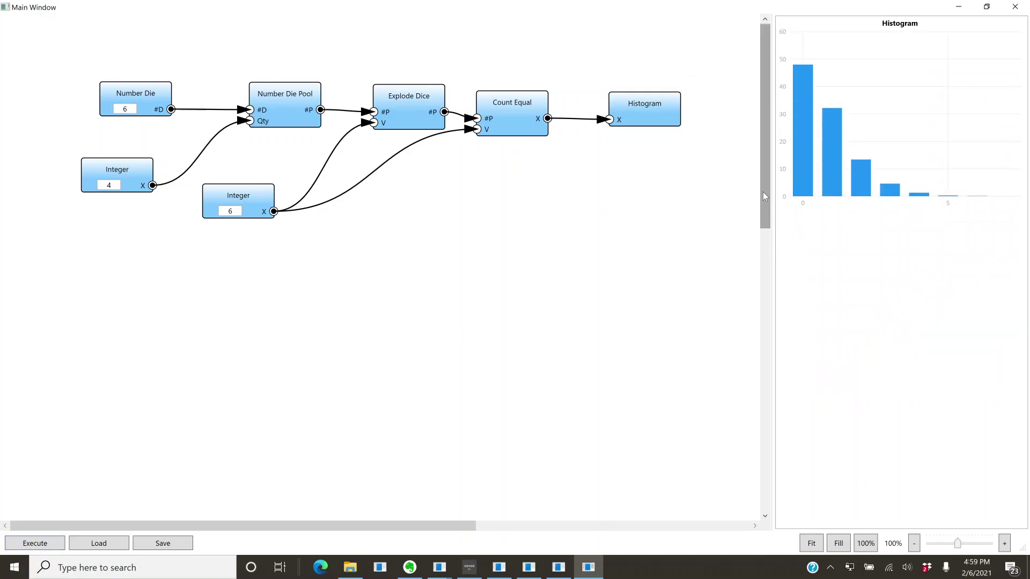
mouse_move(570, 111)
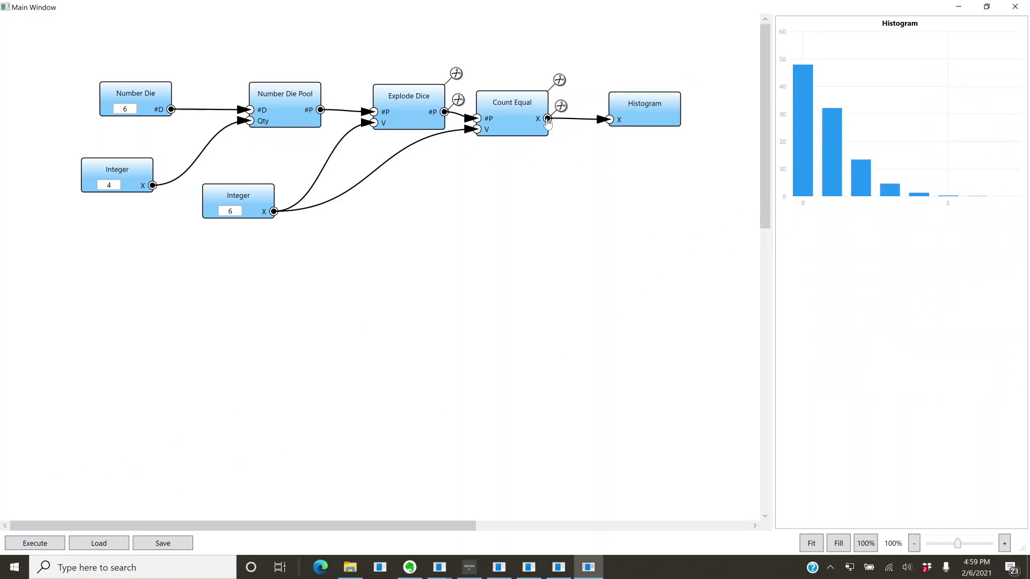
mouse_move(799, 125)
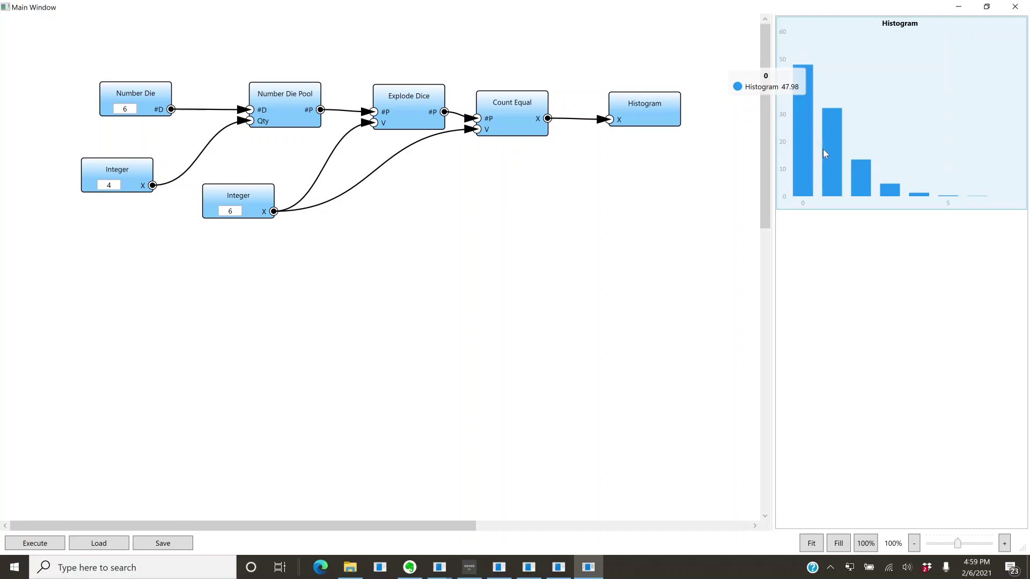
mouse_move(833, 160)
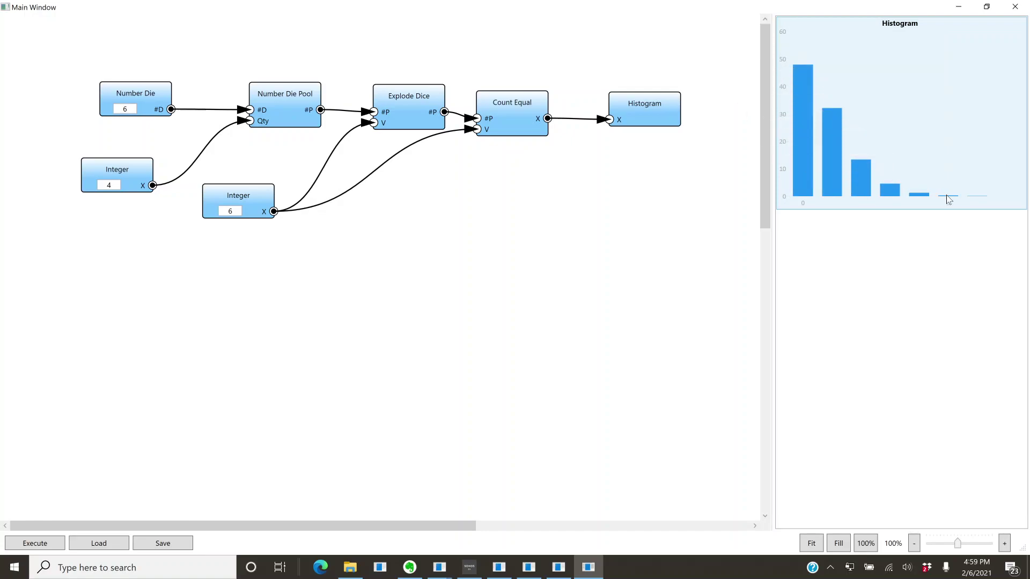
mouse_move(950, 201)
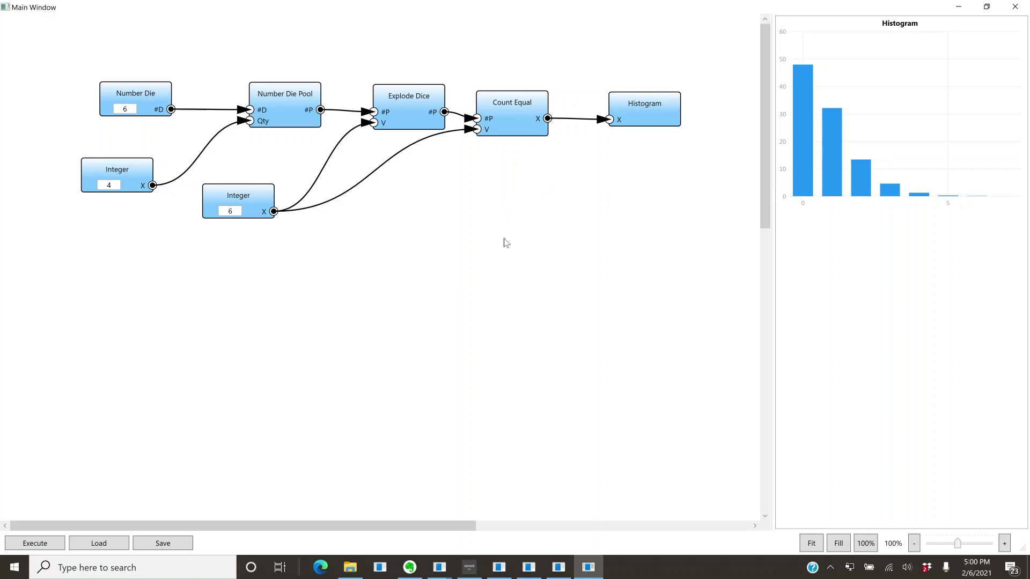
- Add a Number Die Pool below the graph, fed by the six-sided Number Die on #D
right_click(490, 237)
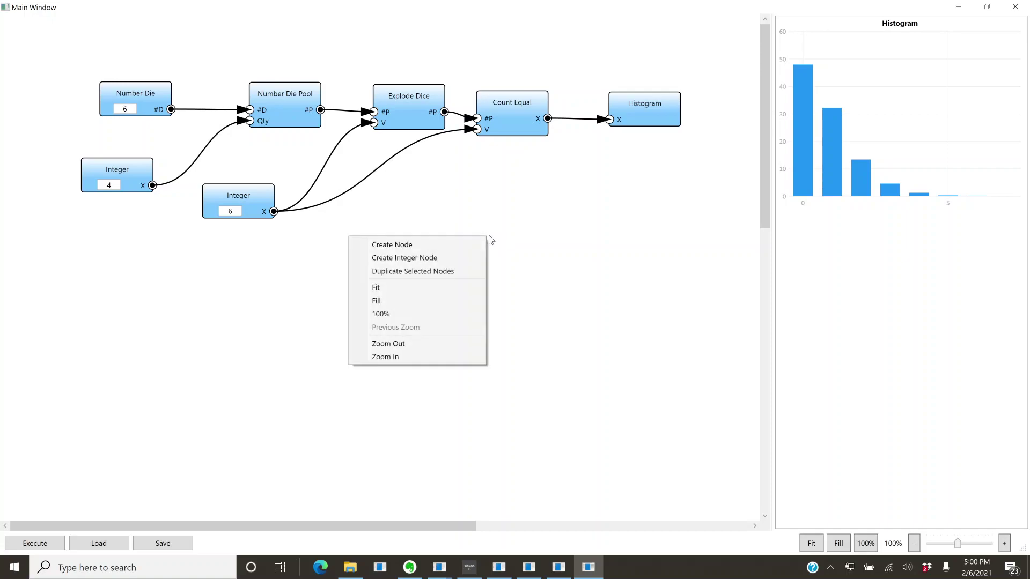
left_click(418, 243)
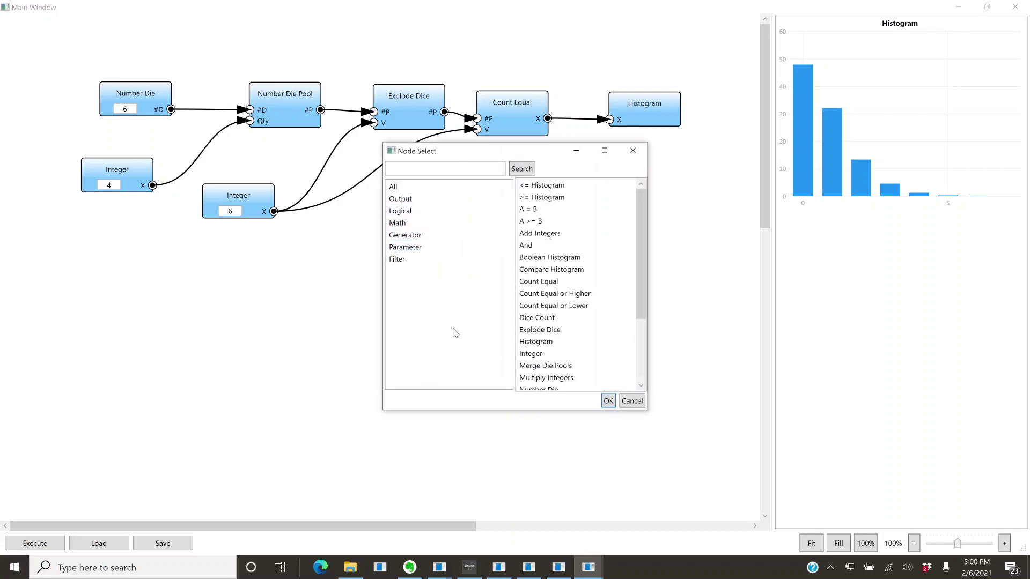
scroll(590, 319, "down", 2)
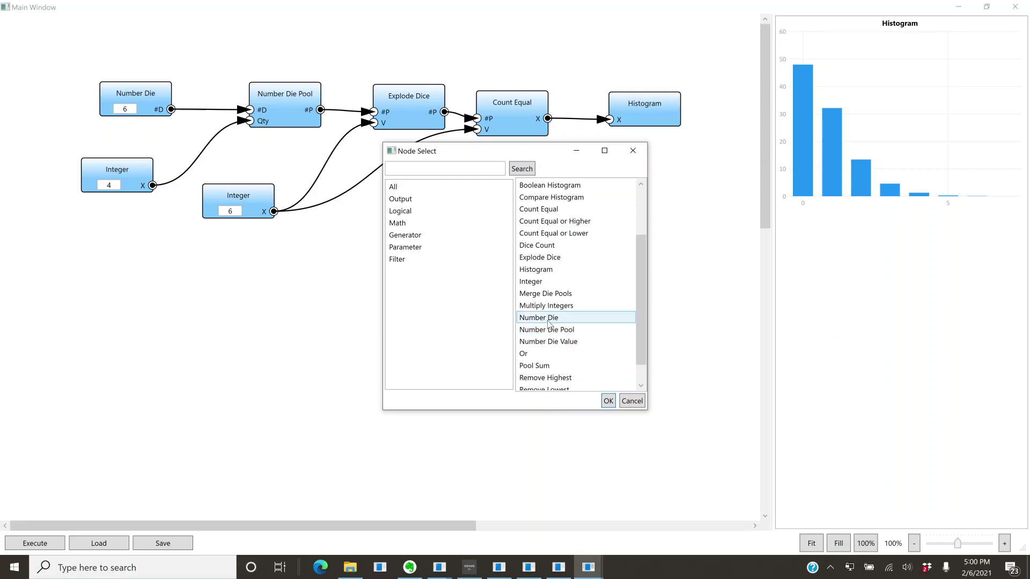
scroll(548, 323, "down", 1)
left_click(557, 308)
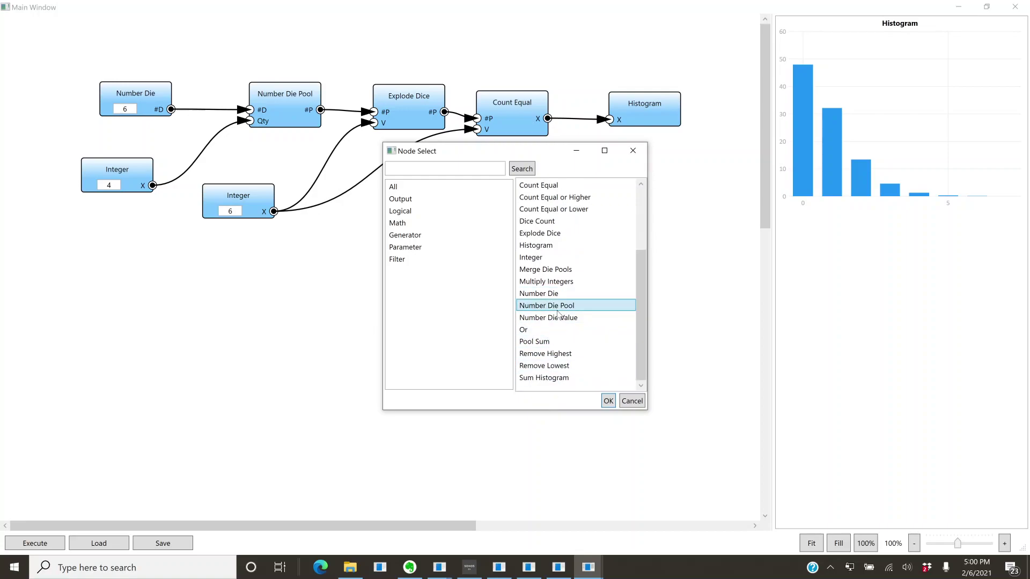
left_click(608, 402)
left_click_drag(434, 238, 384, 259)
mouse_move(174, 115)
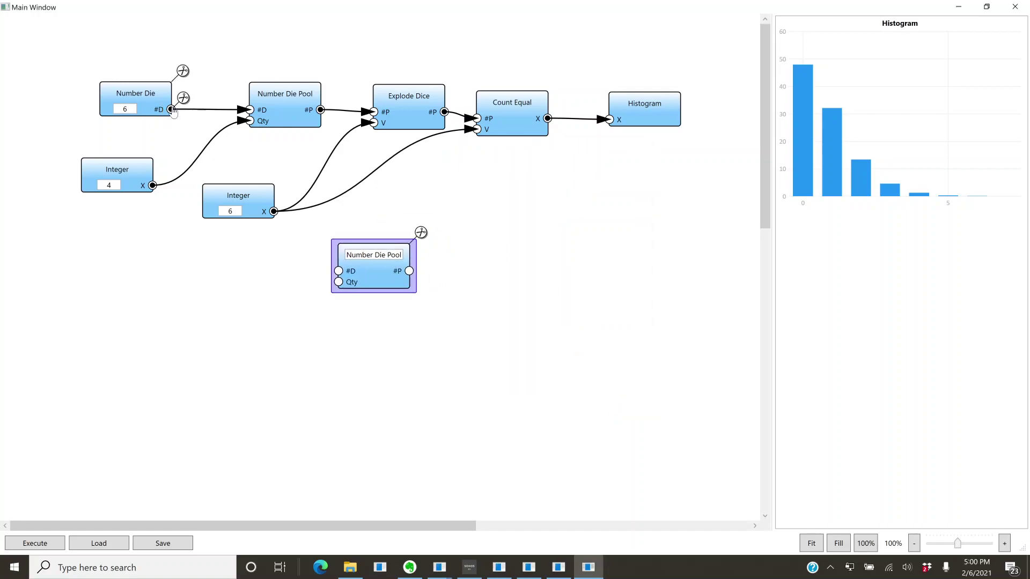
left_click_drag(171, 110, 338, 272)
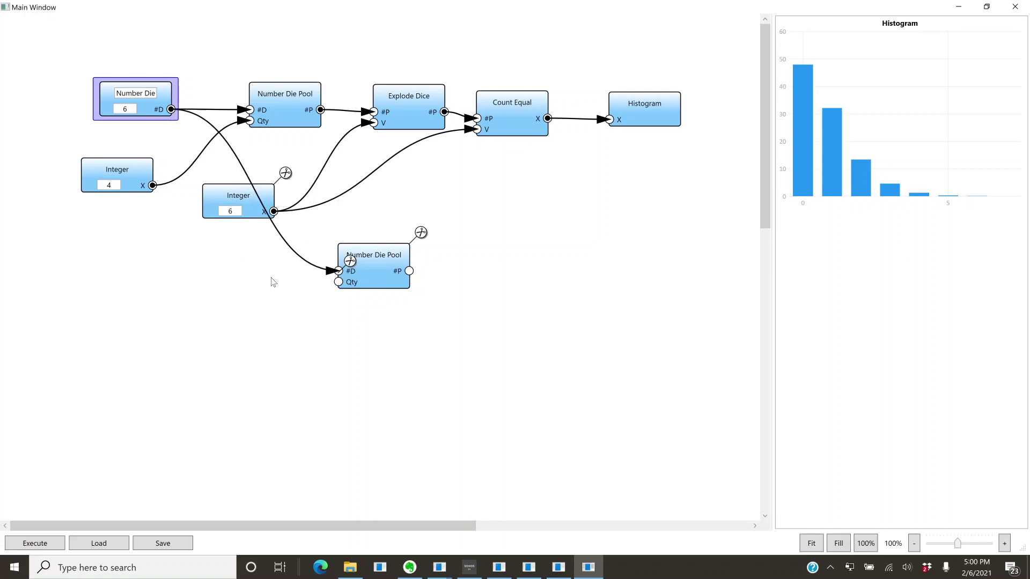
- Create an Integer node set to 5 and wire it to the new pool's Qty input
right_click(224, 279)
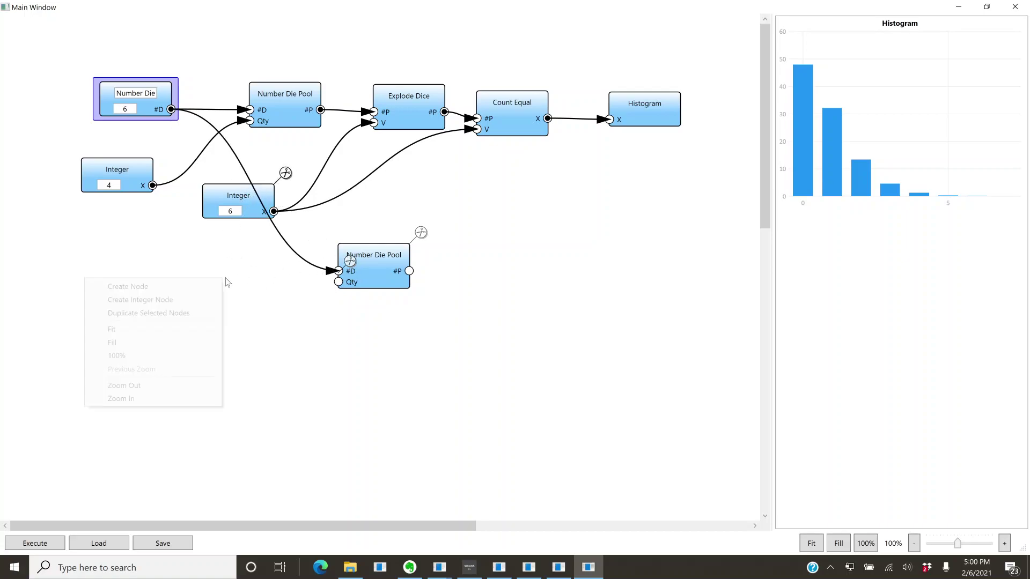
left_click(172, 300)
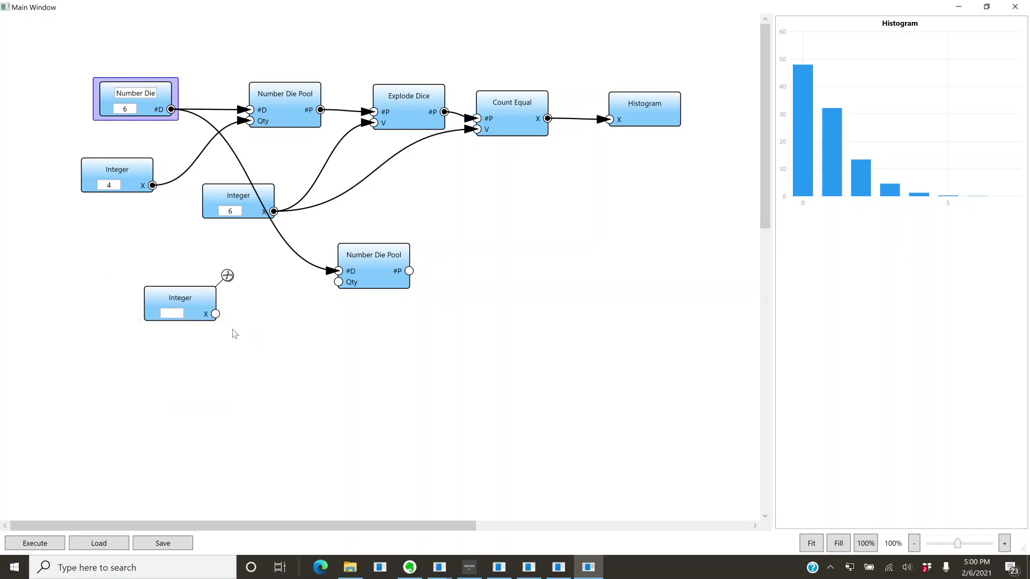
type("5")
left_click(236, 332)
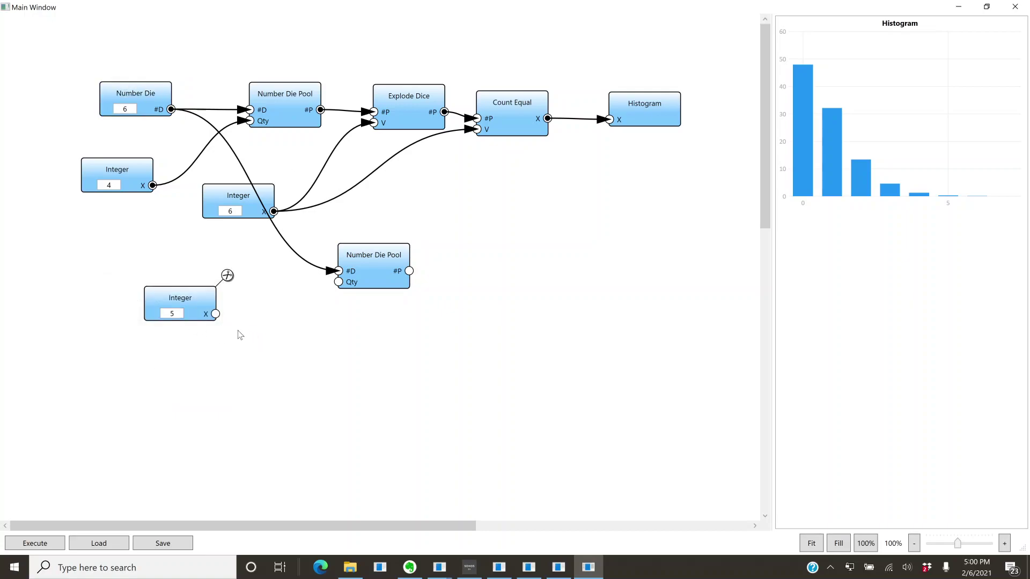
left_click_drag(215, 314, 339, 282)
left_click(419, 346)
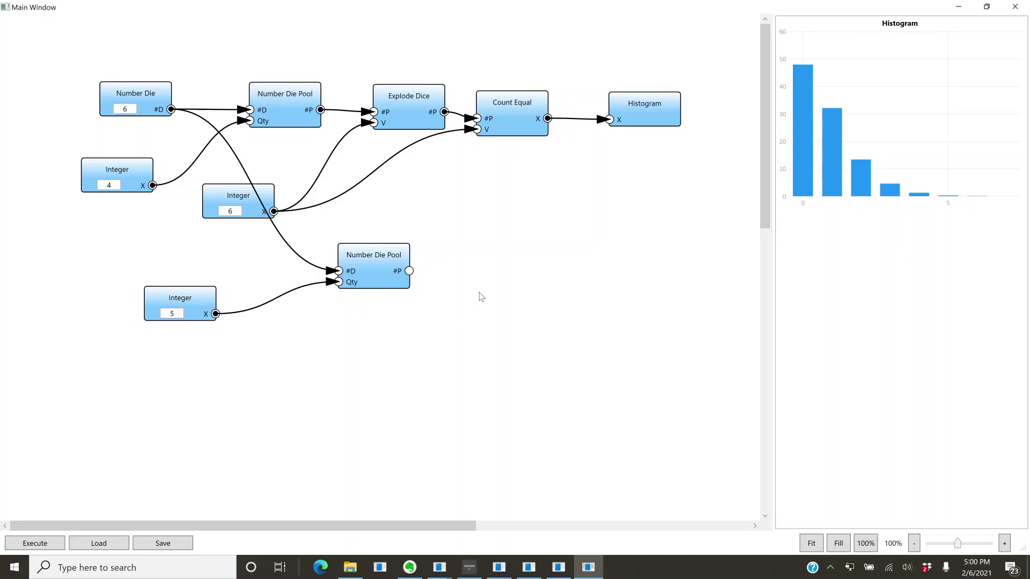
- Add a Count Equal node taking the five-dice pool on #P and Integer 6 on V
right_click(517, 233)
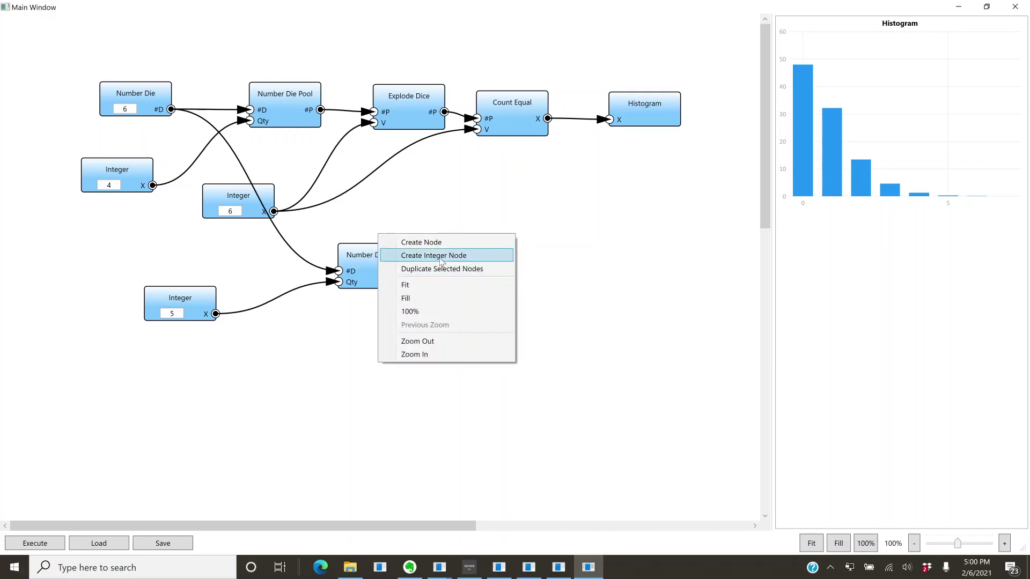
left_click(472, 242)
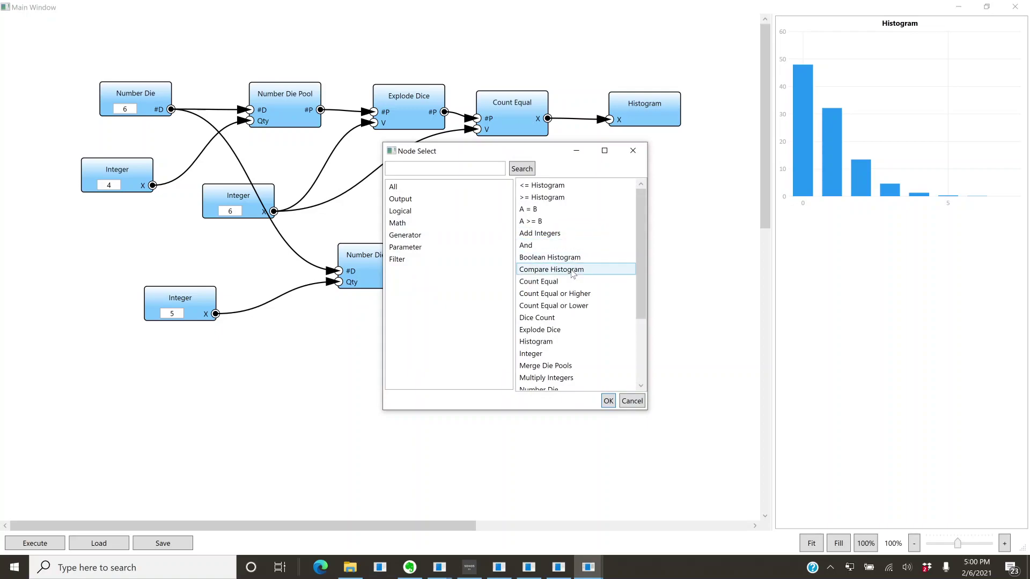
double_click(539, 282)
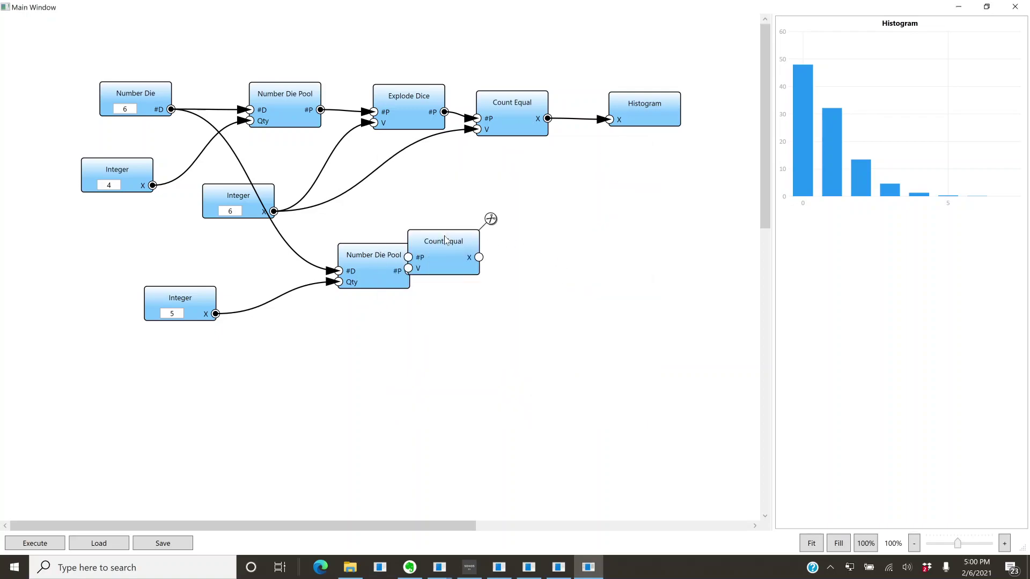
left_click_drag(455, 237, 545, 253)
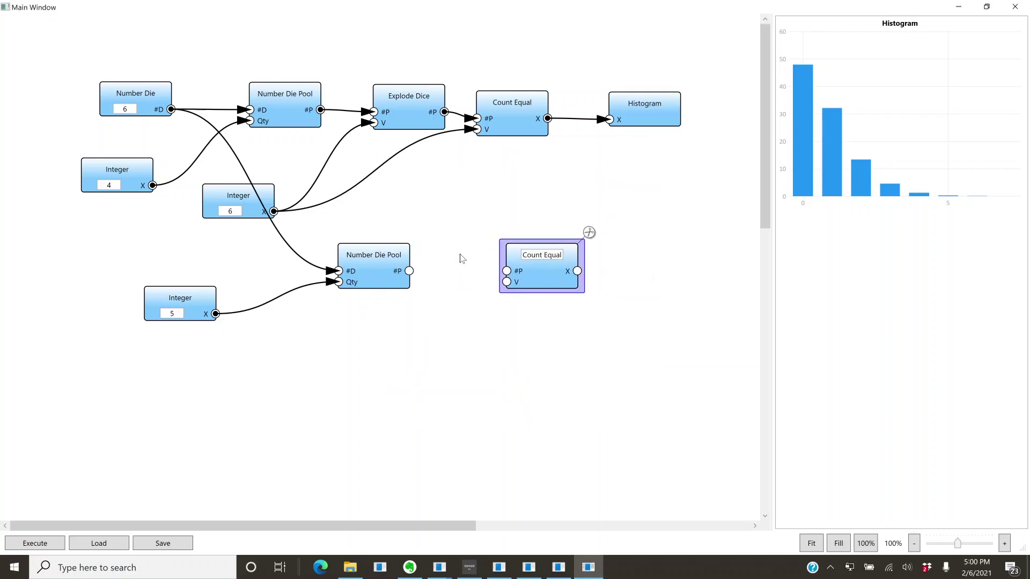
left_click(408, 275)
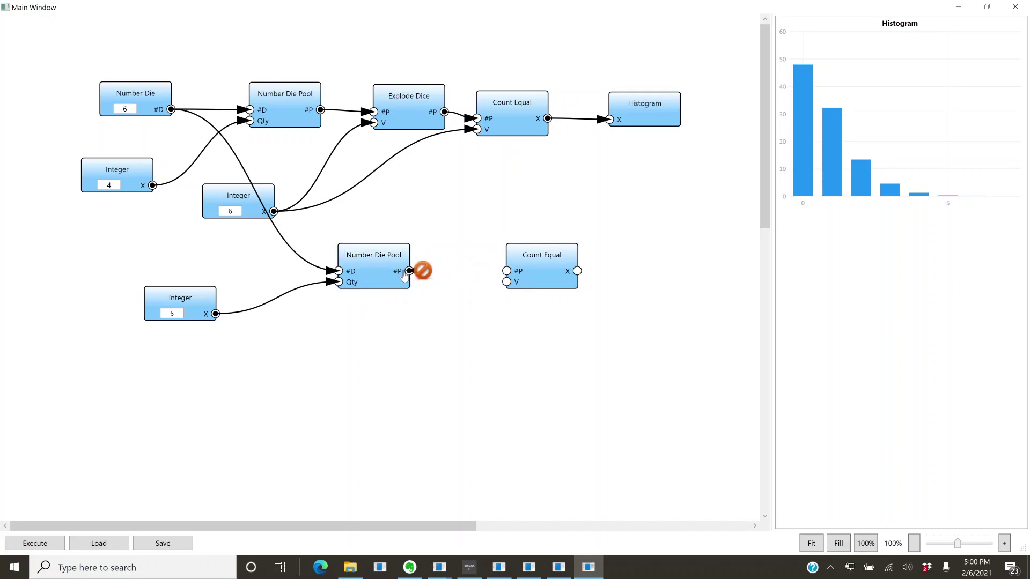
left_click_drag(409, 270, 507, 271)
left_click(274, 212)
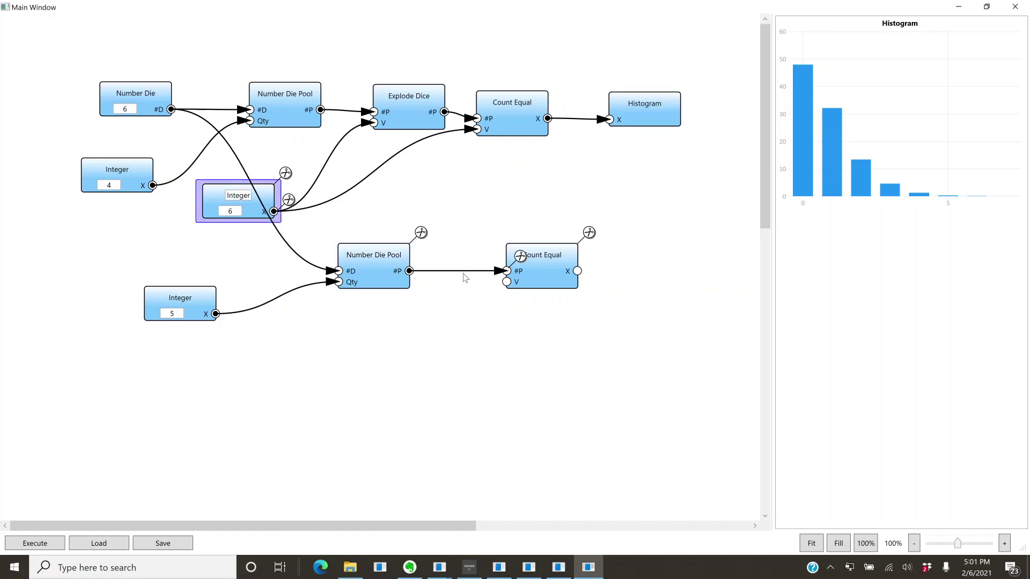
left_click_drag(274, 212, 507, 282)
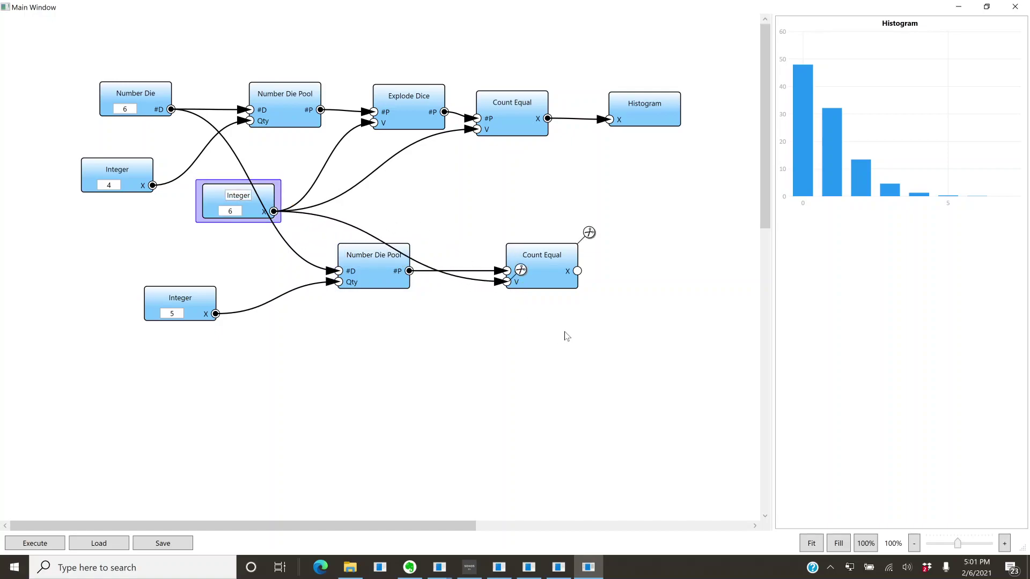
- Add a Compare Histogram node from the Output node types
right_click(640, 265)
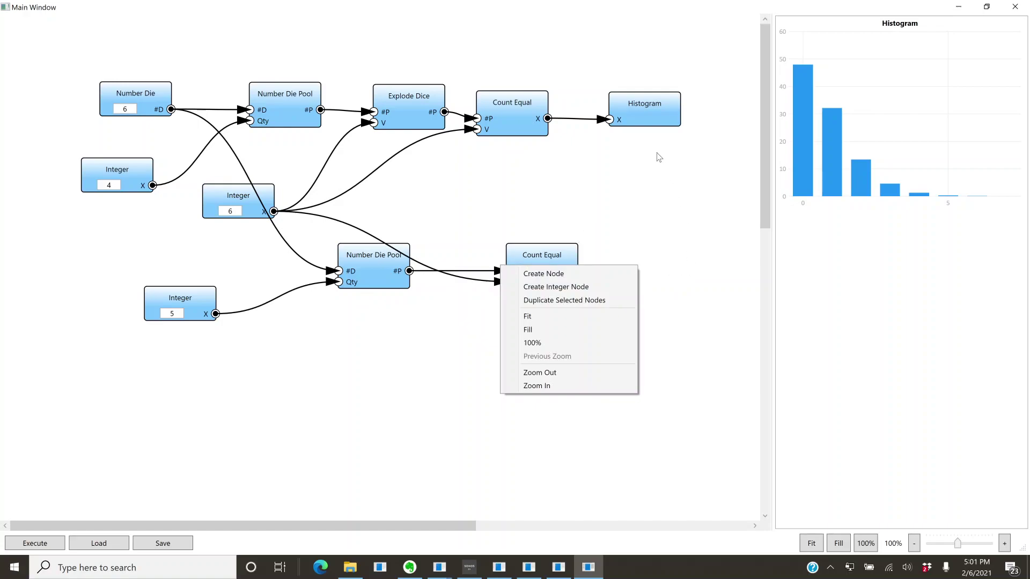
left_click(649, 109)
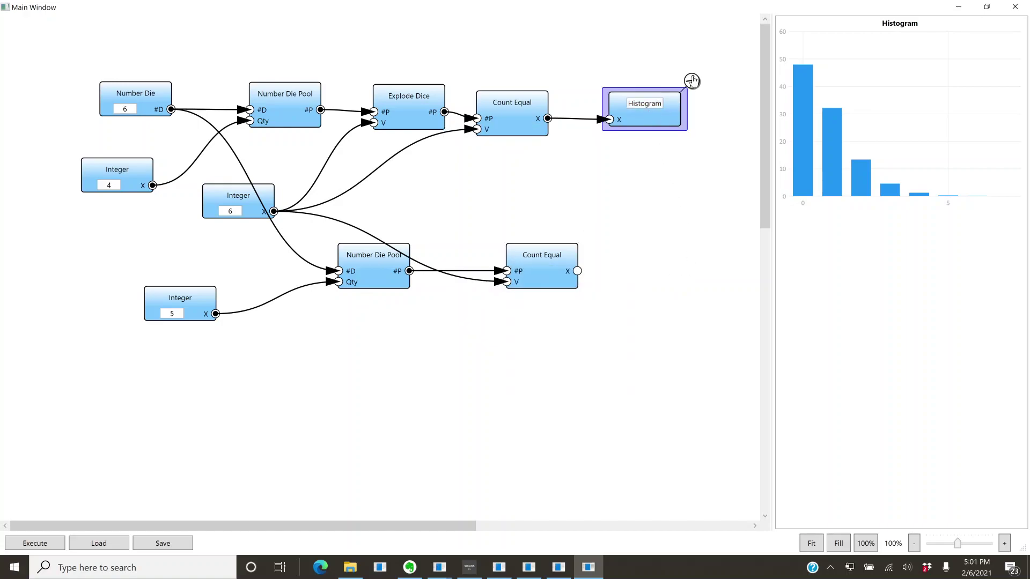
left_click(628, 211)
right_click(659, 204)
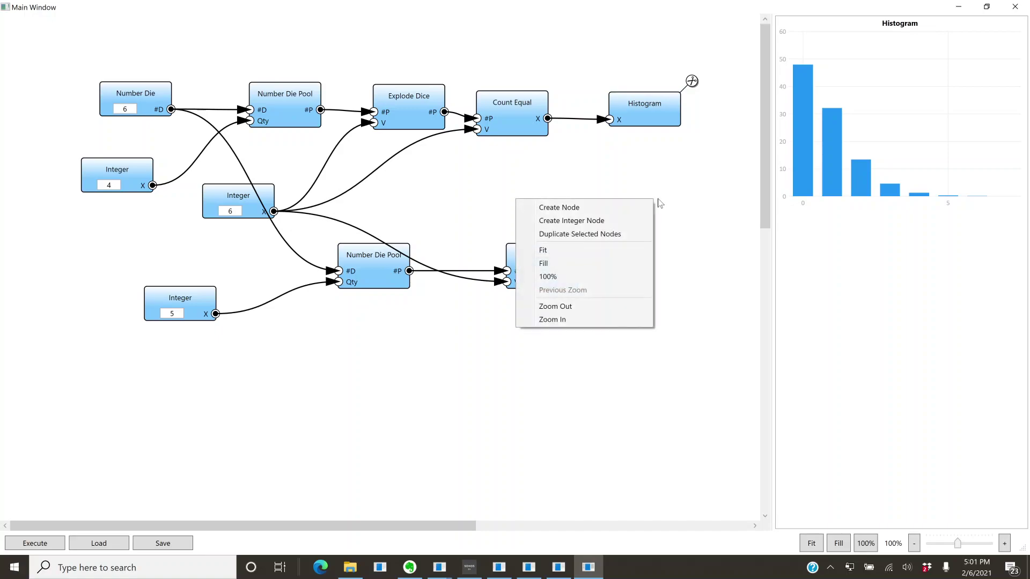
left_click(579, 207)
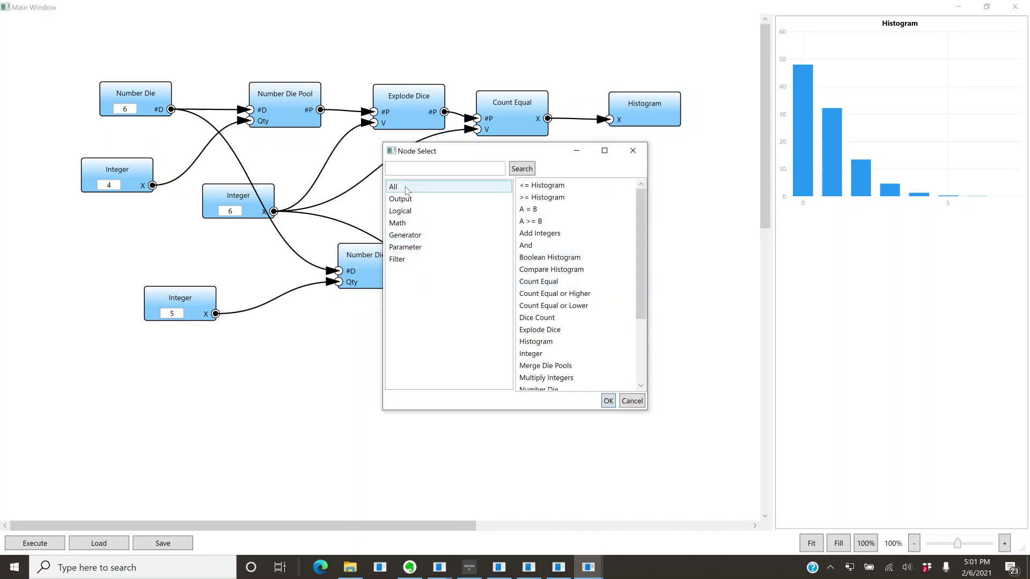
left_click(407, 199)
left_click(590, 221)
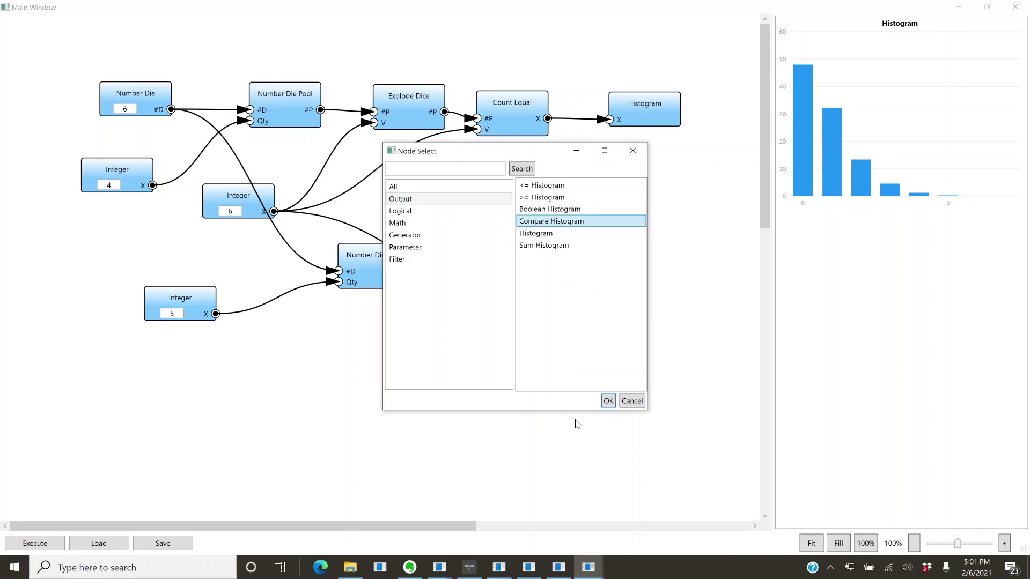
left_click(608, 402)
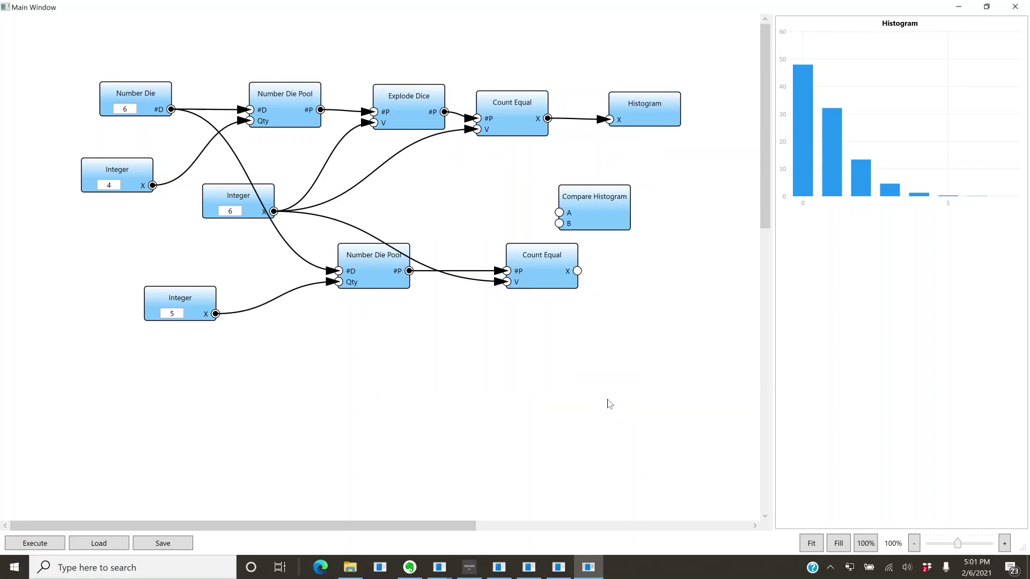
- Place Compare Histogram right of the top Count Equal; wire the top count to A, lower count to B
left_click(593, 185)
left_click_drag(590, 193, 677, 187)
left_click_drag(547, 118, 640, 203)
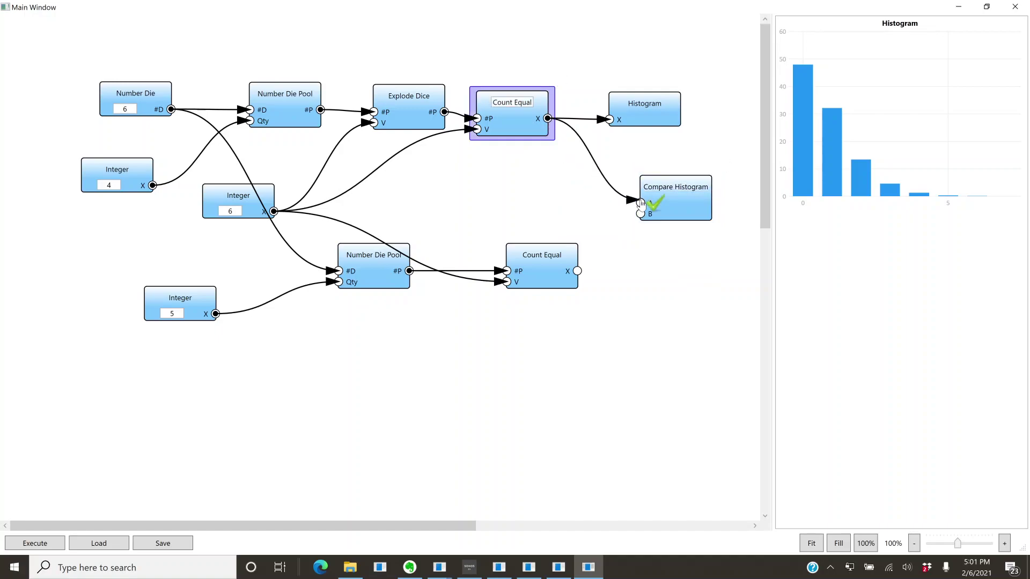
left_click_drag(579, 272, 640, 214)
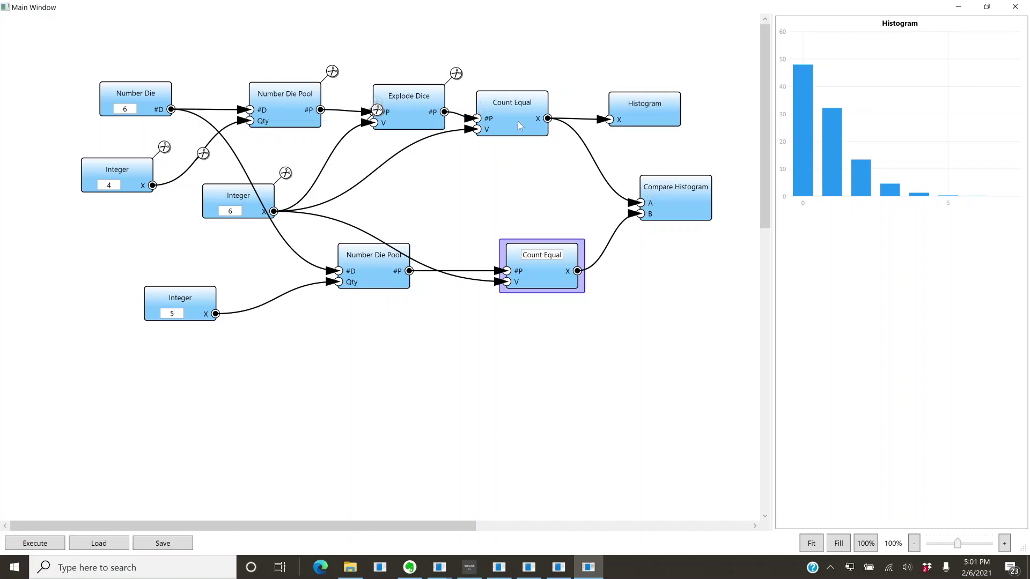
- Execute the graph and read the comparison: A about 29, Tie 34, B about 36
left_click(660, 345)
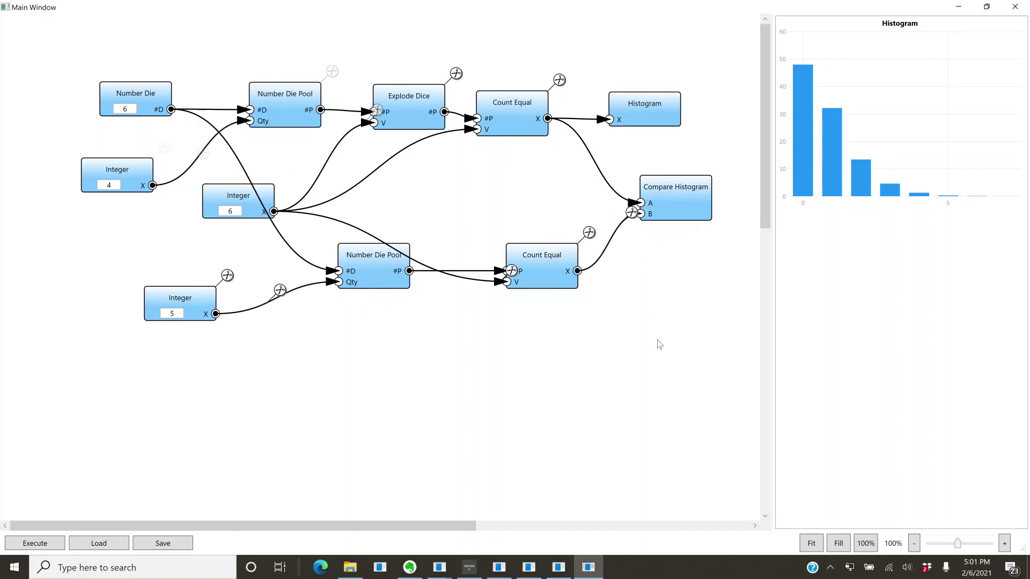
left_click(35, 543)
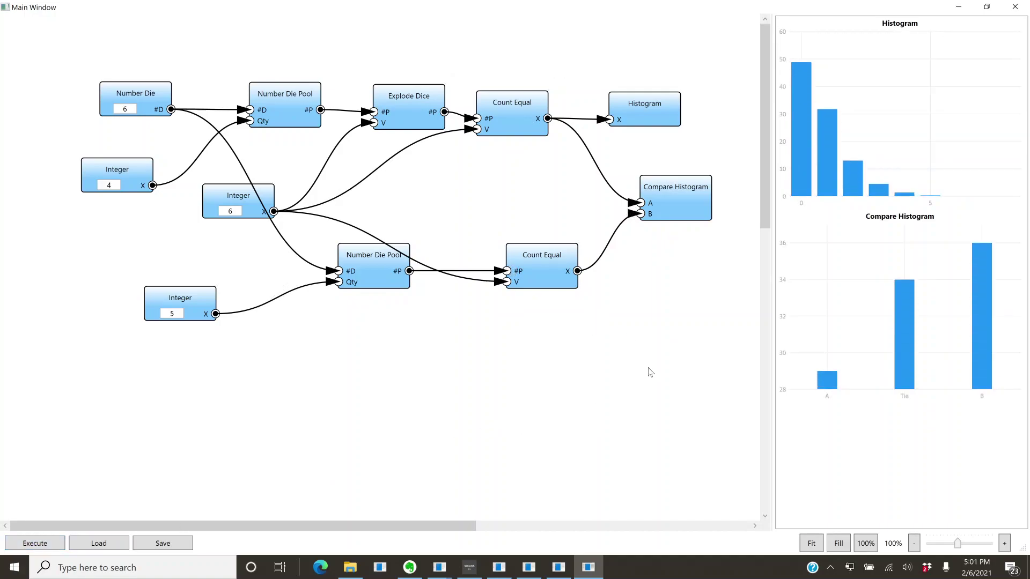
mouse_move(976, 341)
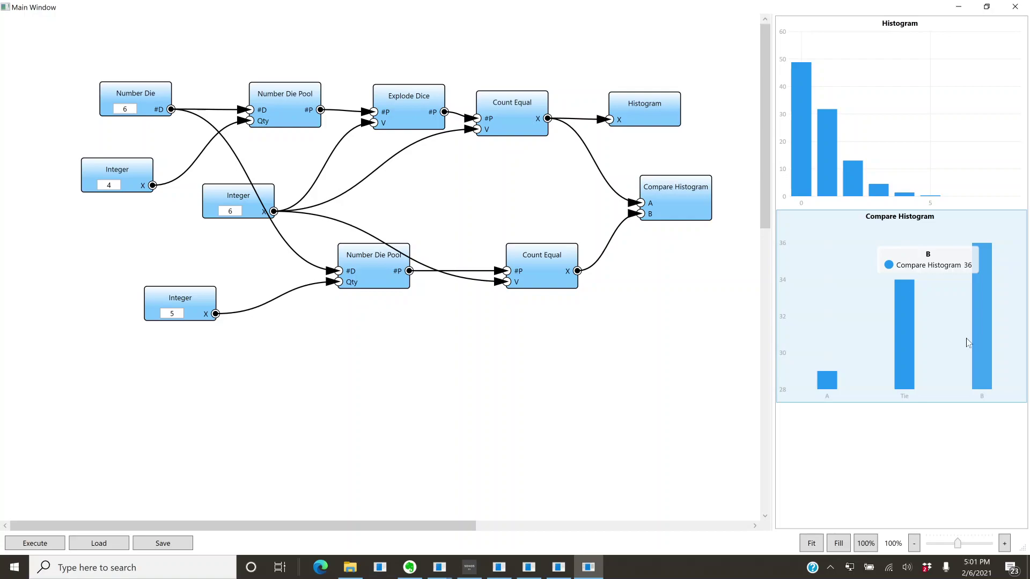
mouse_move(826, 382)
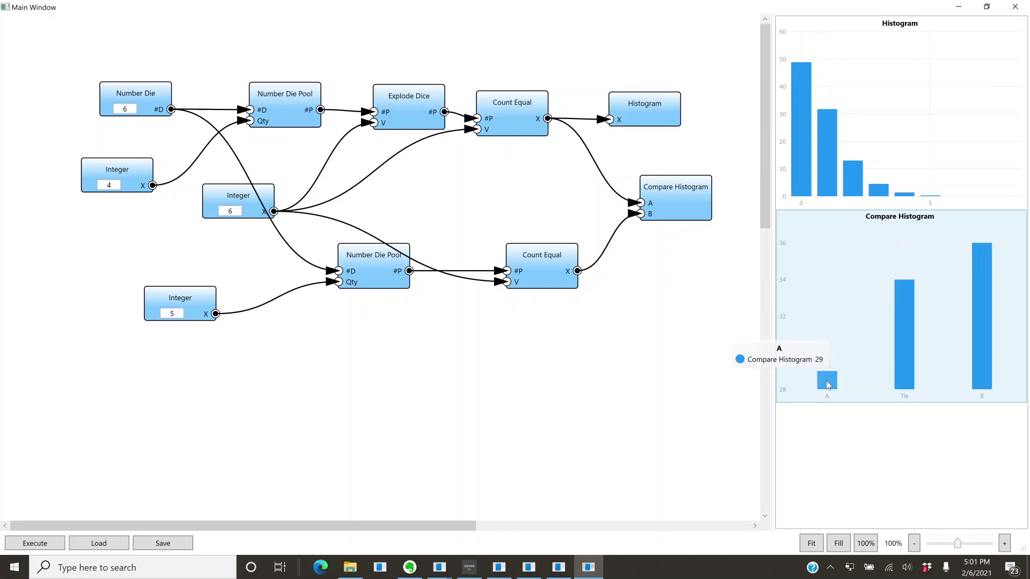
mouse_move(906, 353)
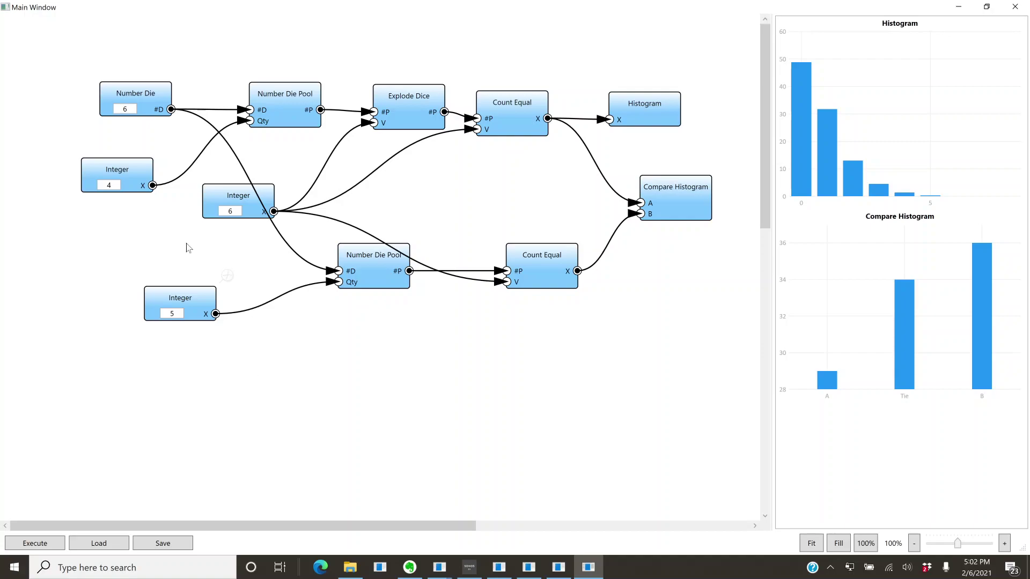
mouse_move(127, 229)
mouse_move(98, 168)
mouse_move(100, 119)
type("8")
key("BackSpace")
type("6")
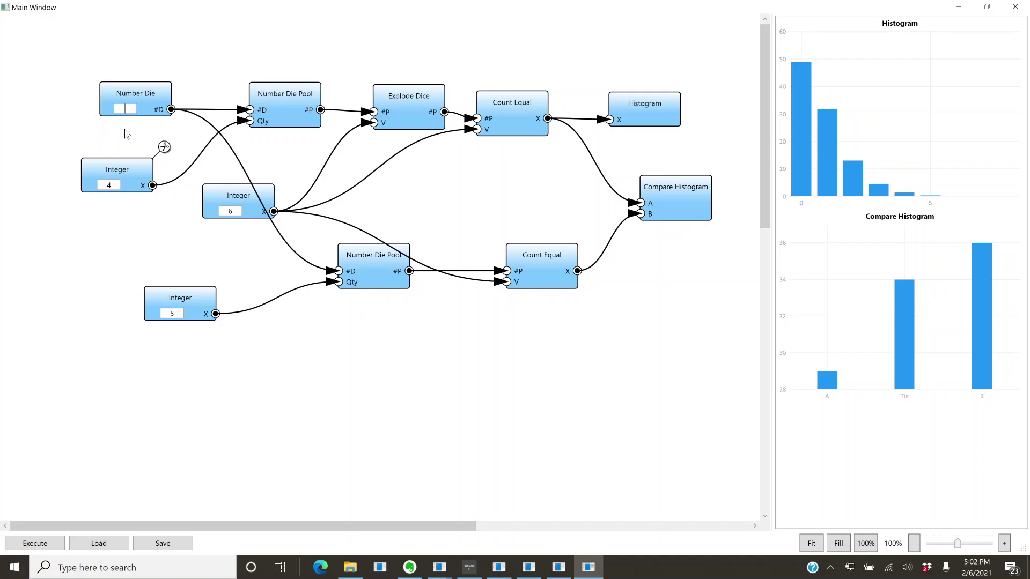